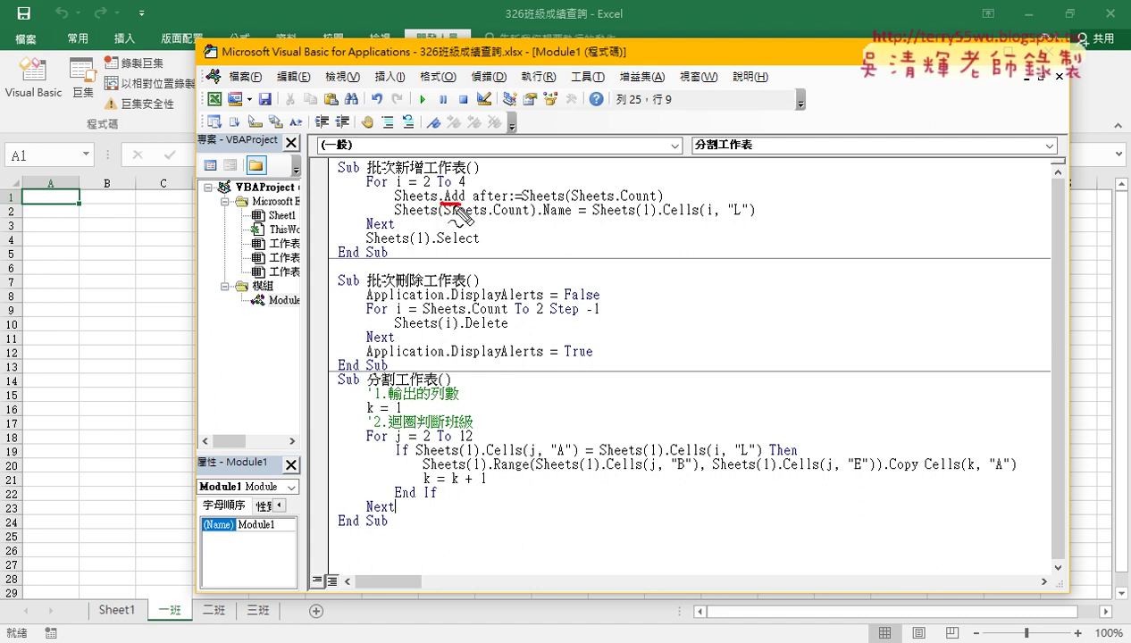
# Step: Select the body of the sheet-adding macro in the VBA editor
pyautogui.moveTo(440, 204); pyautogui.dragTo(505, 205)
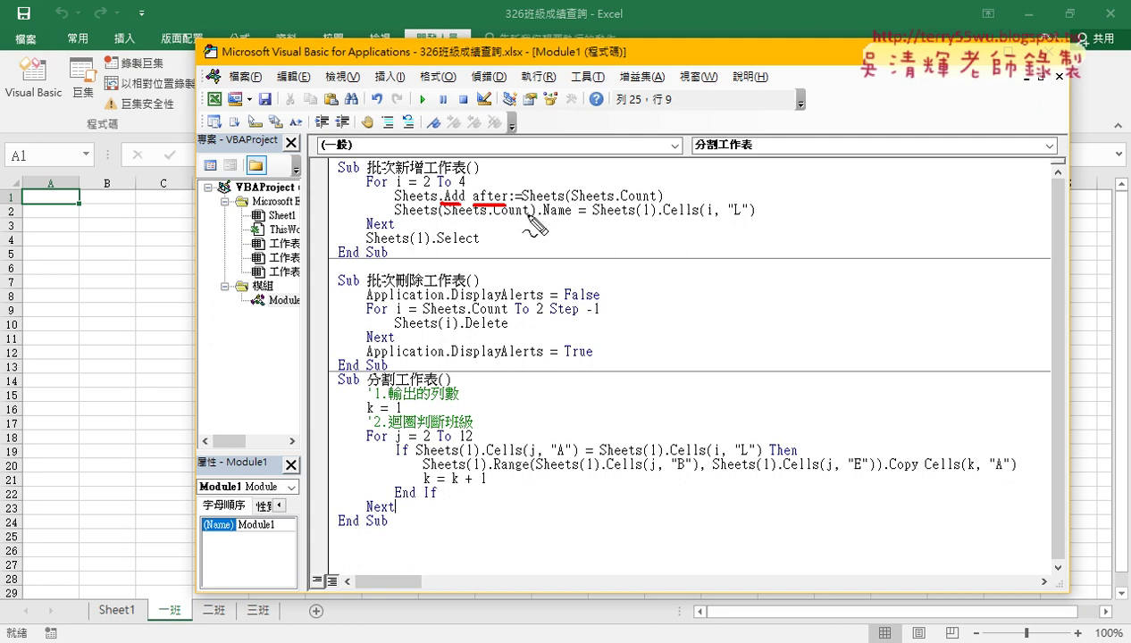
pyautogui.moveTo(536, 217); pyautogui.dragTo(724, 214)
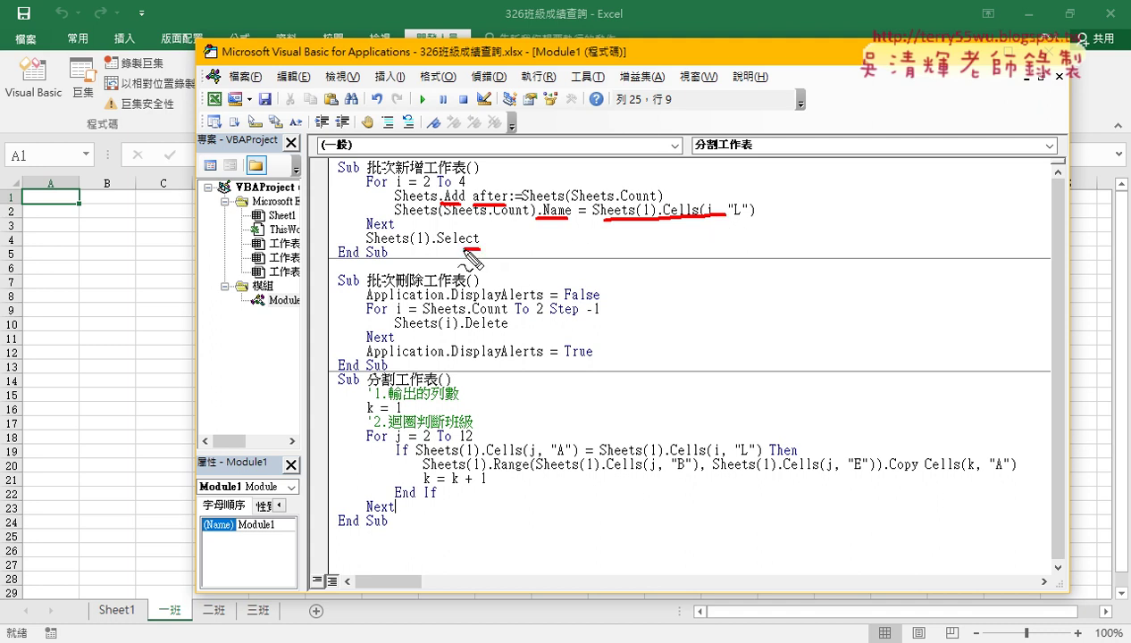
pyautogui.moveTo(480, 251); pyautogui.dragTo(437, 249)
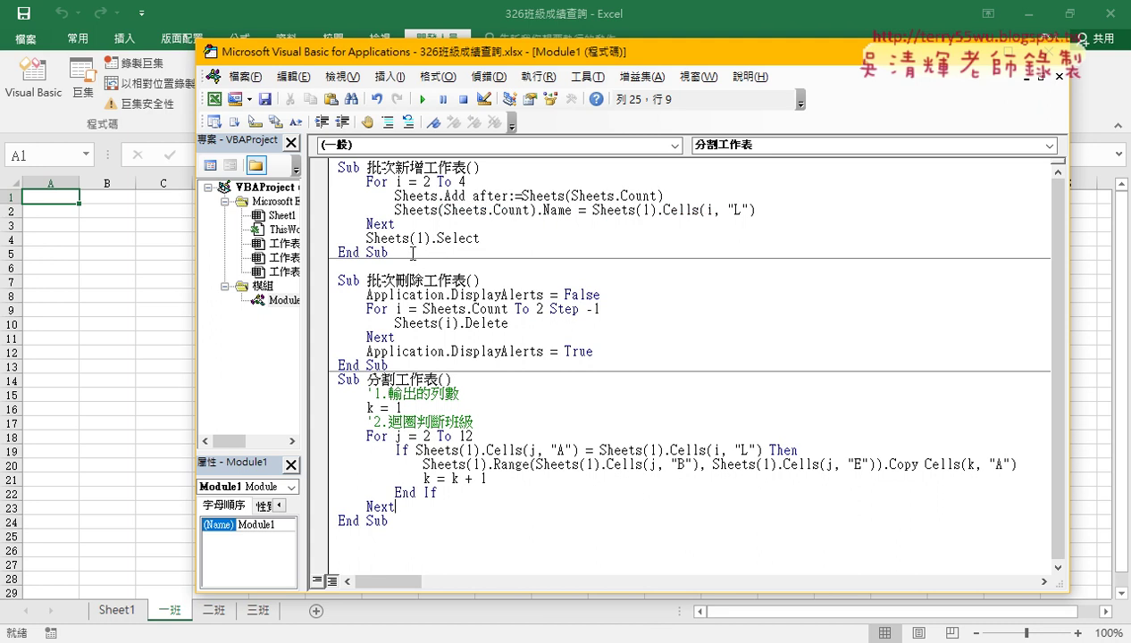
pyautogui.moveTo(400, 253); pyautogui.dragTo(327, 190)
# Step: Return to the workbook, browse the empty 一班, 二班 and 三班 sheets, then Sheet1
pyautogui.click(113, 610)
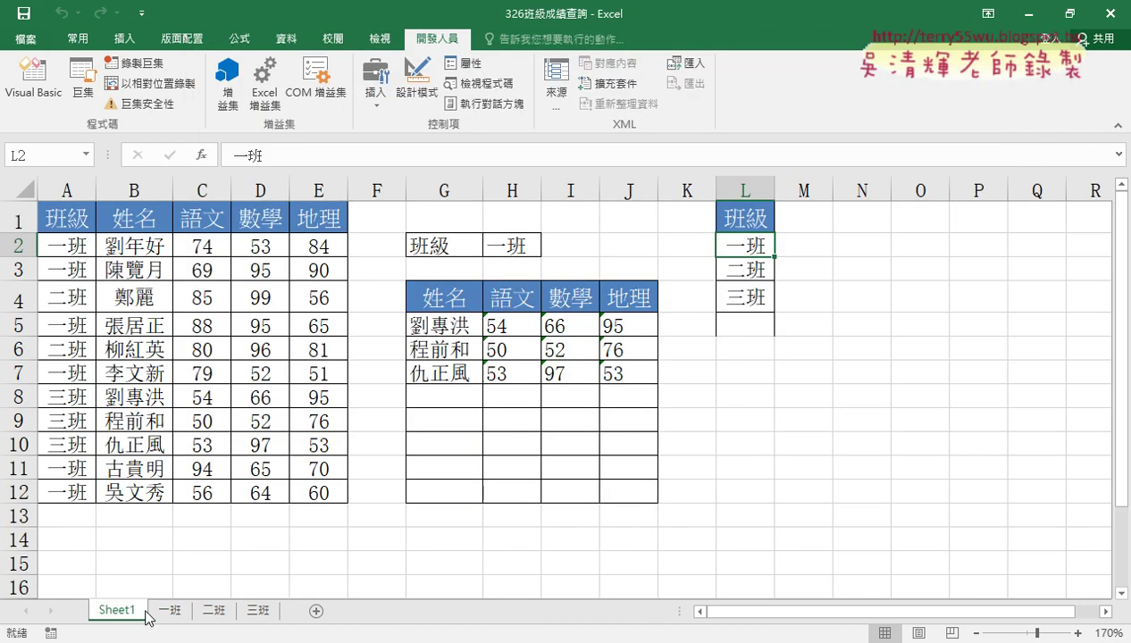
pyautogui.click(166, 612)
pyautogui.click(217, 613)
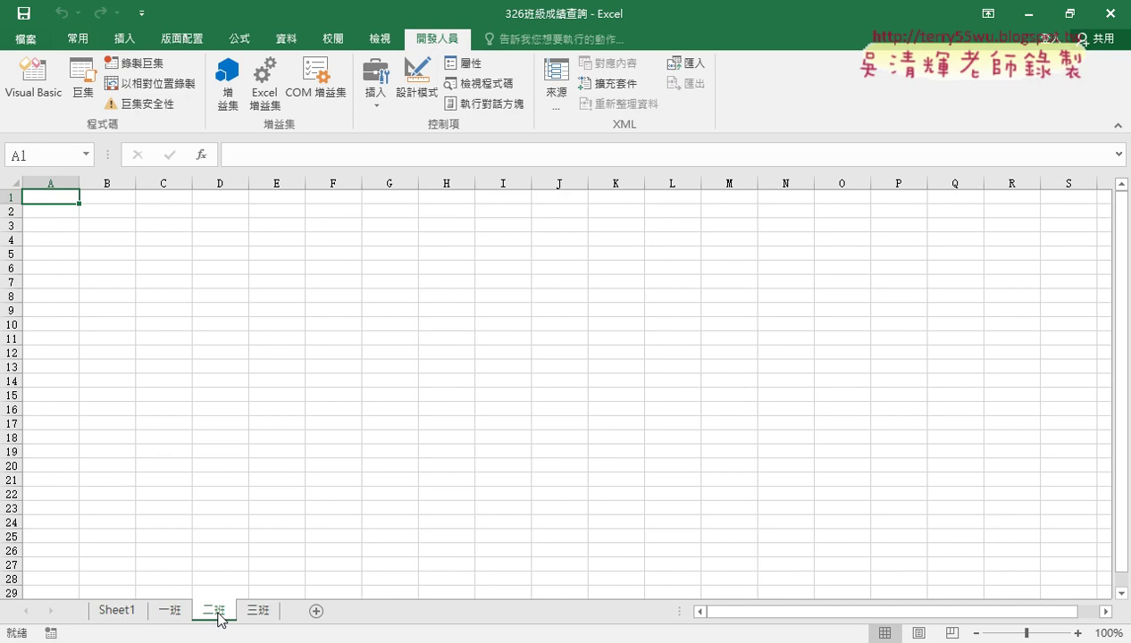
pyautogui.click(254, 616)
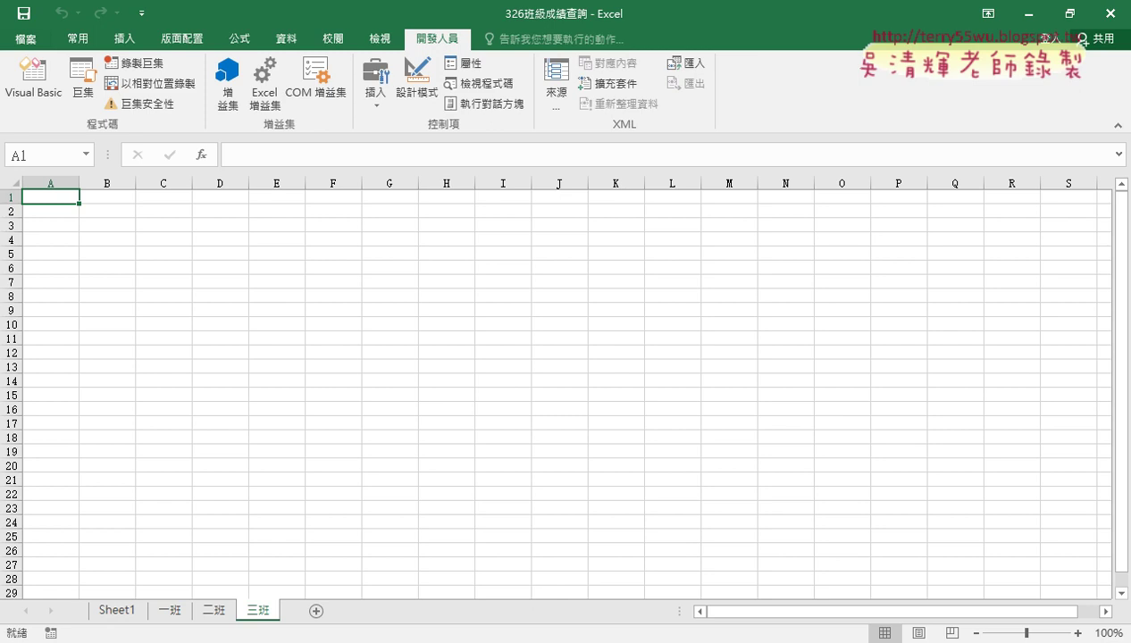
pyautogui.click(101, 612)
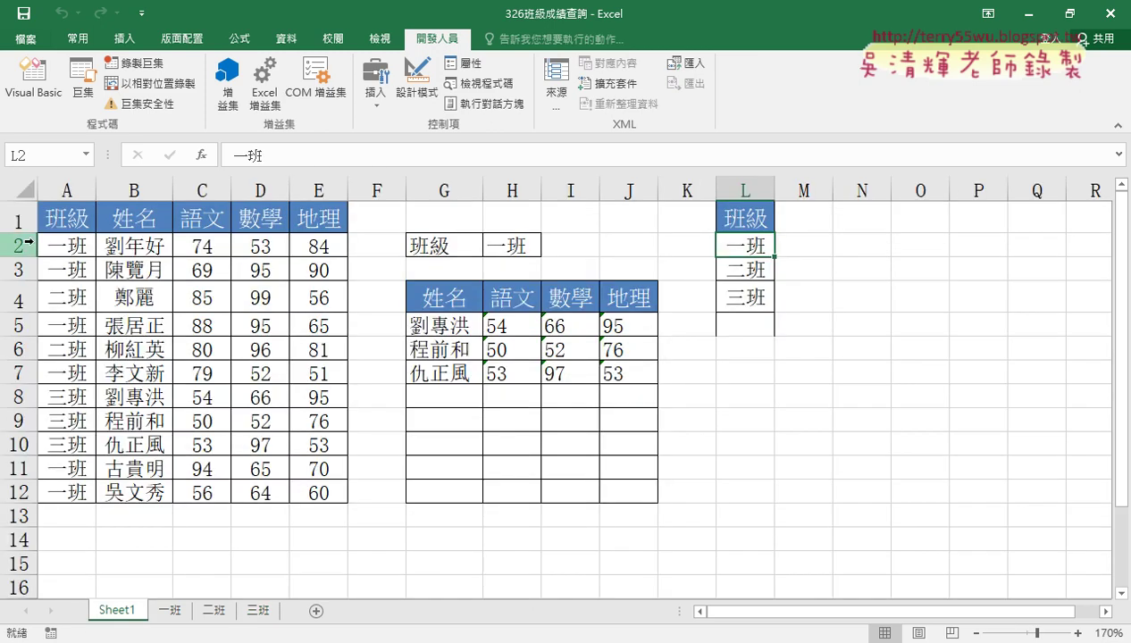
# Step: Compare the first student's row 2 on Sheet1 with A1:D1 on the empty 一班 sheet
pyautogui.click(72, 249)
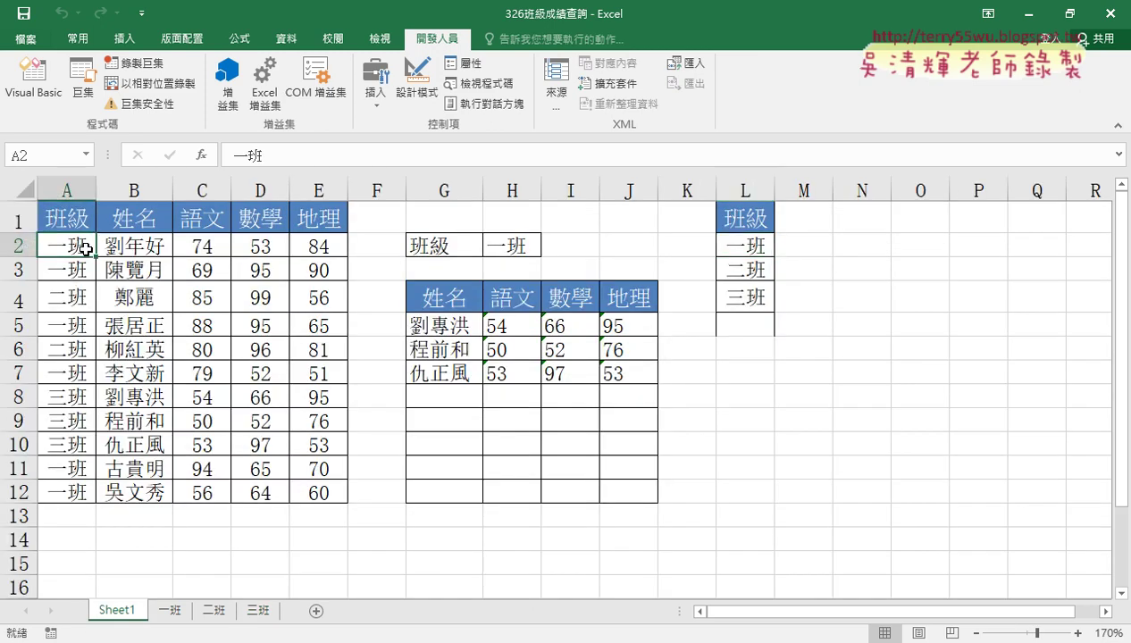
pyautogui.moveTo(109, 247); pyautogui.dragTo(309, 241)
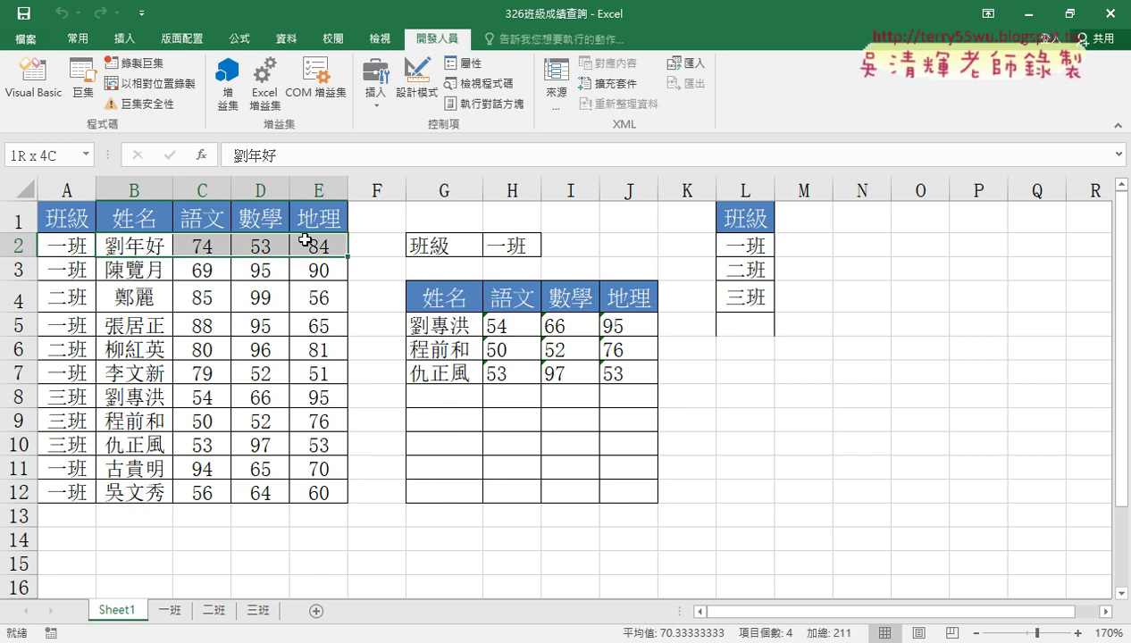
pyautogui.click(170, 610)
pyautogui.moveTo(75, 202); pyautogui.dragTo(219, 201)
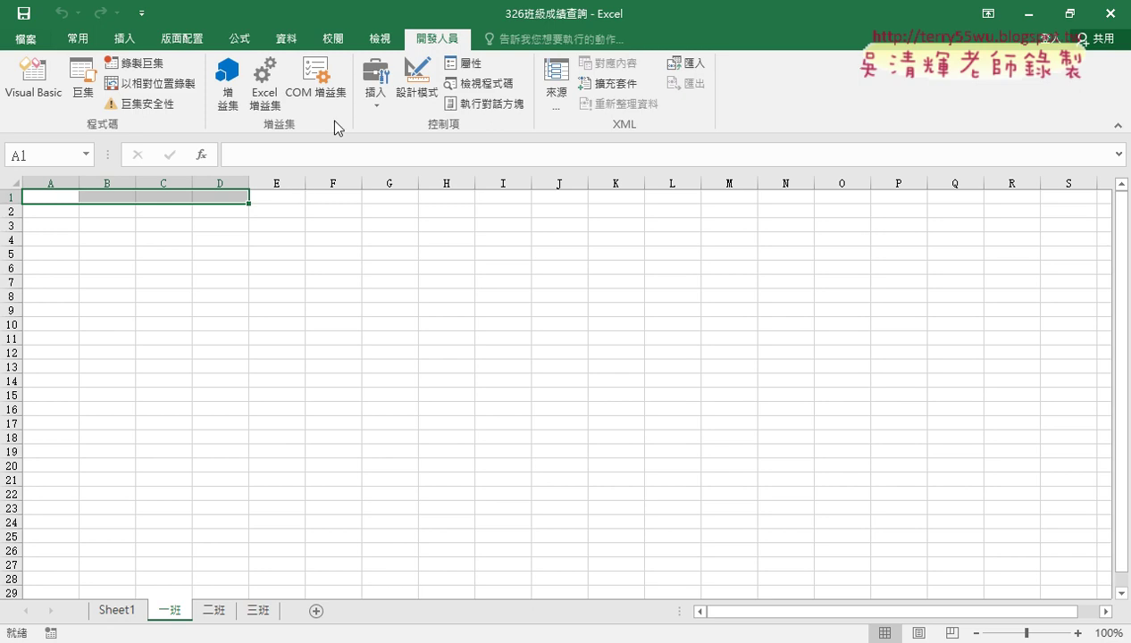
pyautogui.click(117, 610)
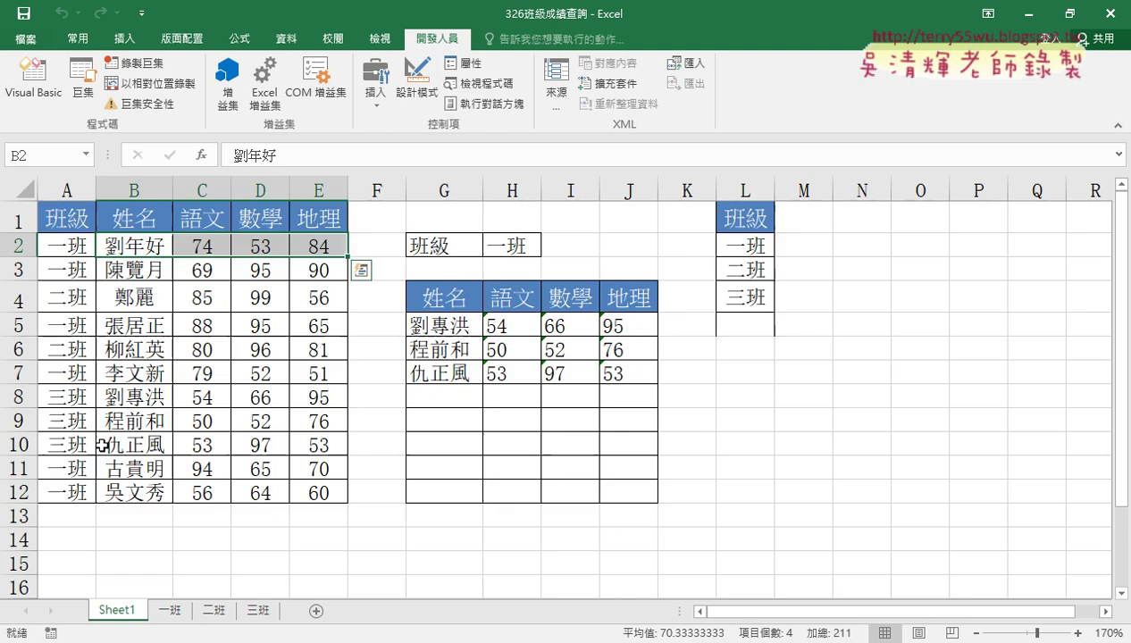
pyautogui.click(68, 217)
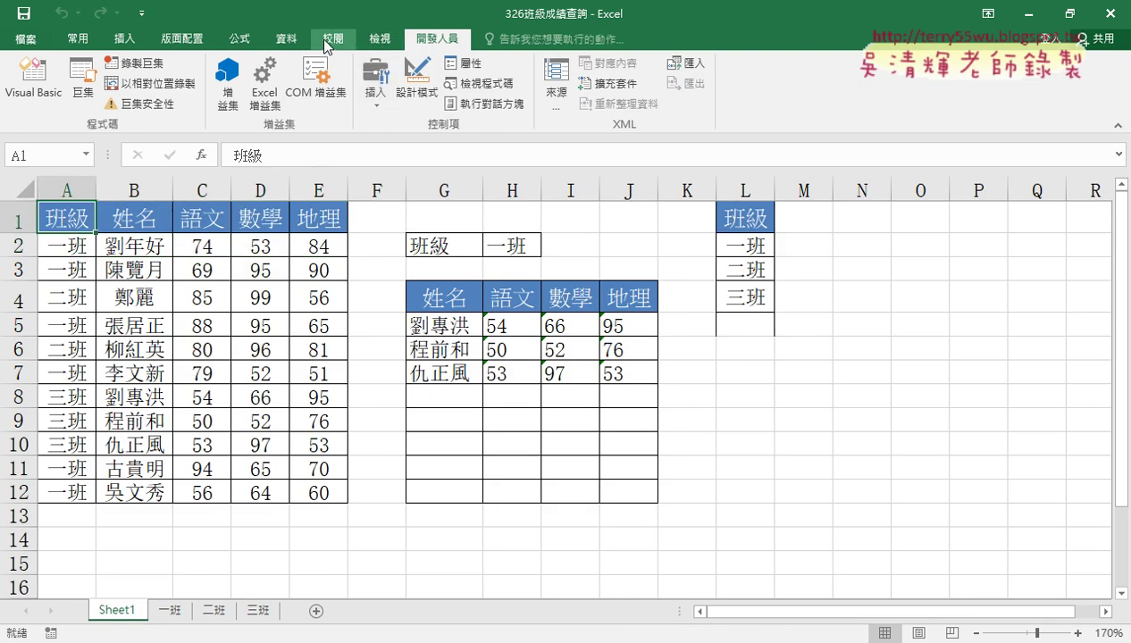
# Step: Show the 資料 (Data) ribbon tools while Sheet1's score table is displayed
pyautogui.click(286, 38)
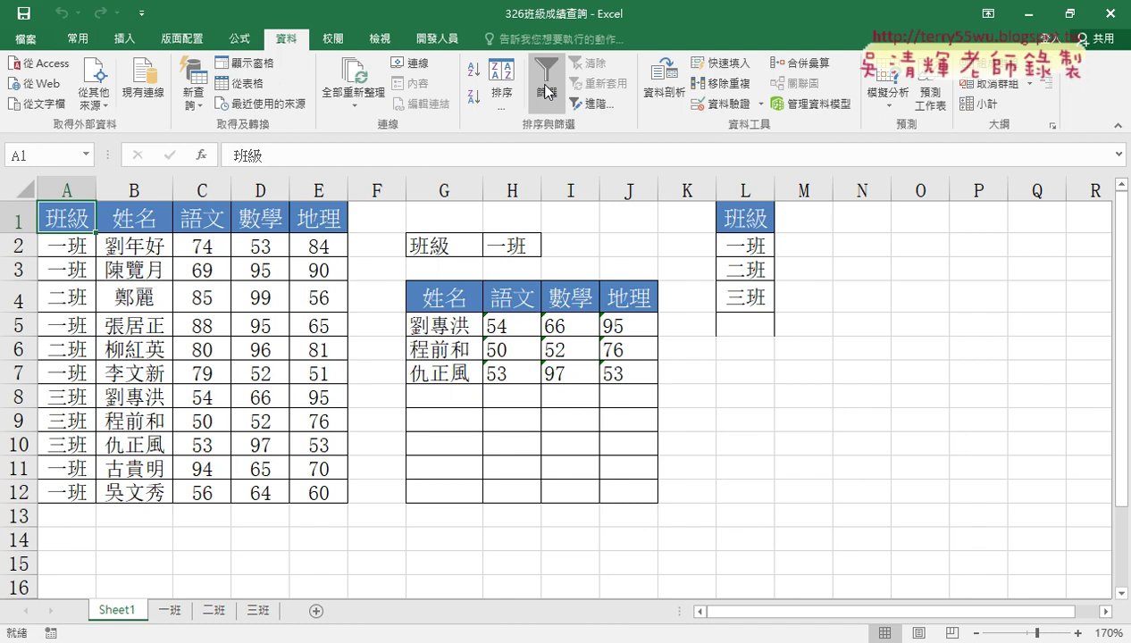
# Step: Look through the 一班, 二班 and 三班 sheets and return to Sheet1's score table
pyautogui.click(170, 610)
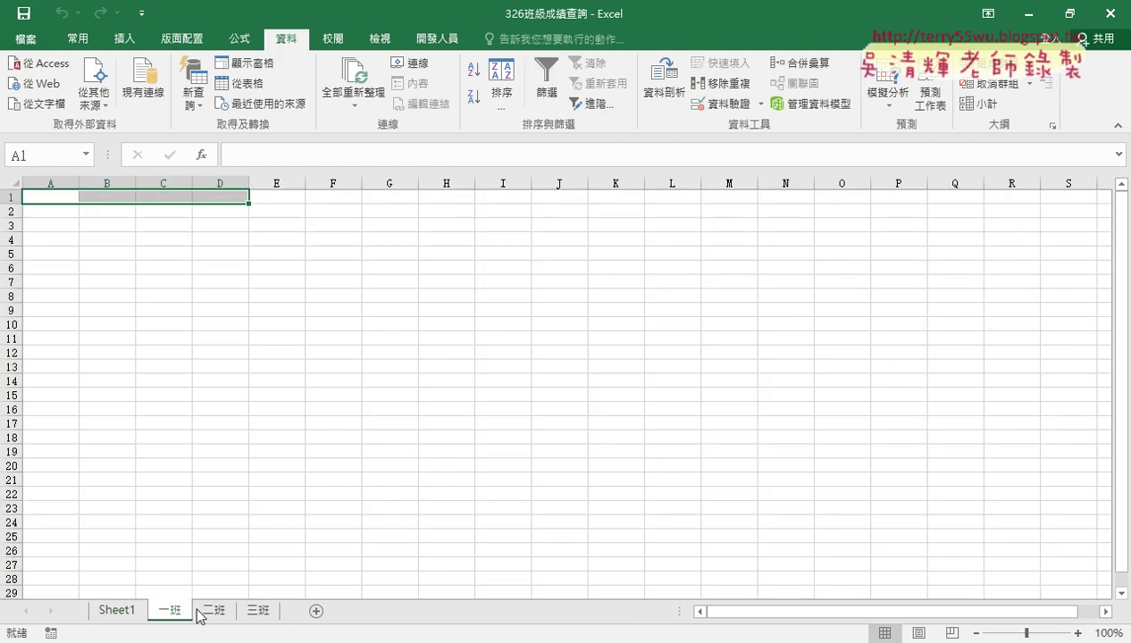
pyautogui.click(214, 610)
pyautogui.click(267, 612)
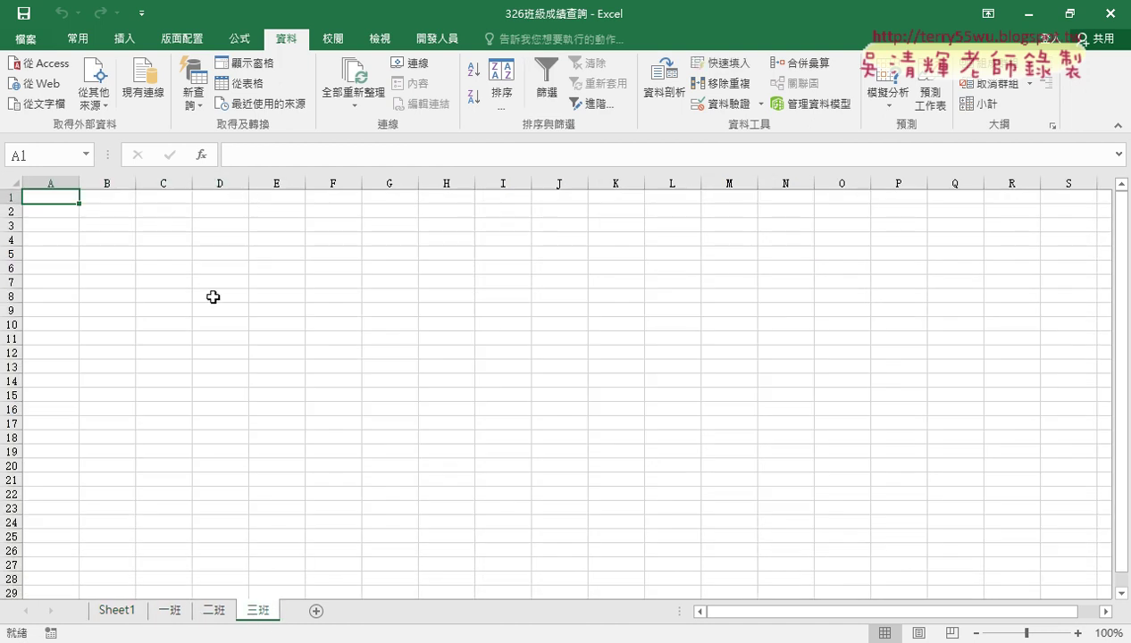
pyautogui.click(170, 612)
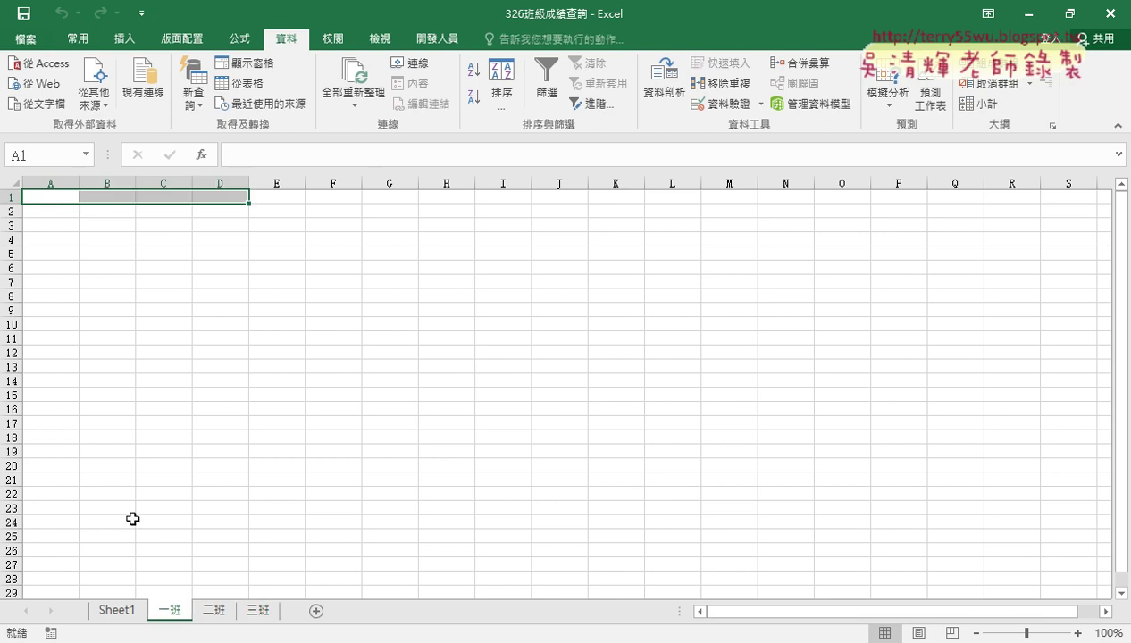
pyautogui.click(119, 610)
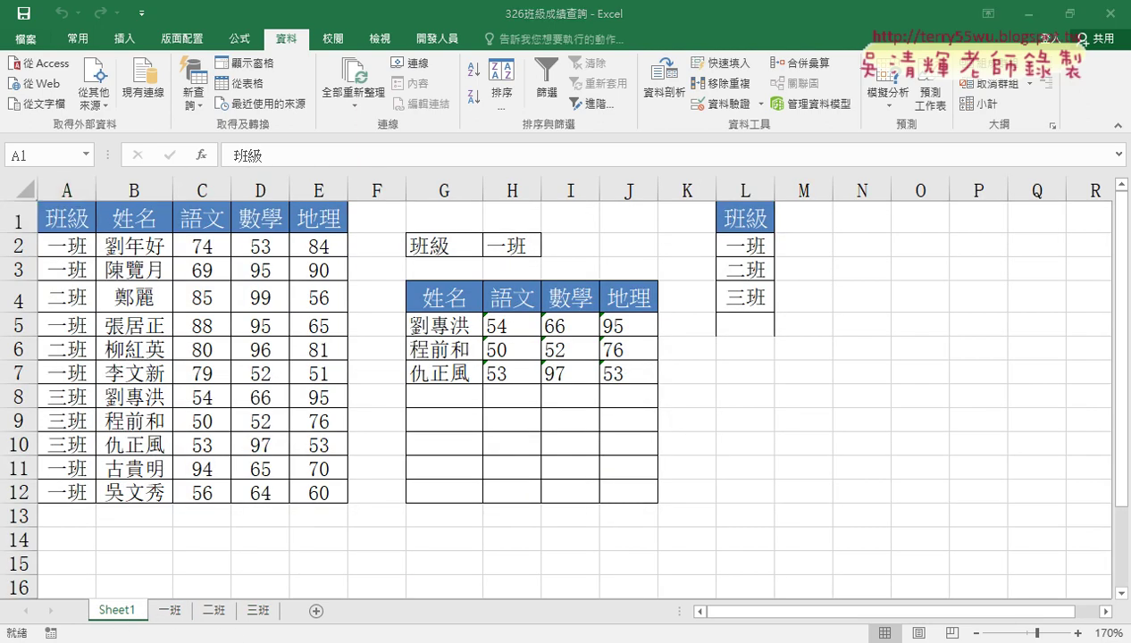
# Step: Run 批次刪除工作表 from the VBA editor to remove the class sheets
pyautogui.click(451, 609)
pyautogui.click(443, 320)
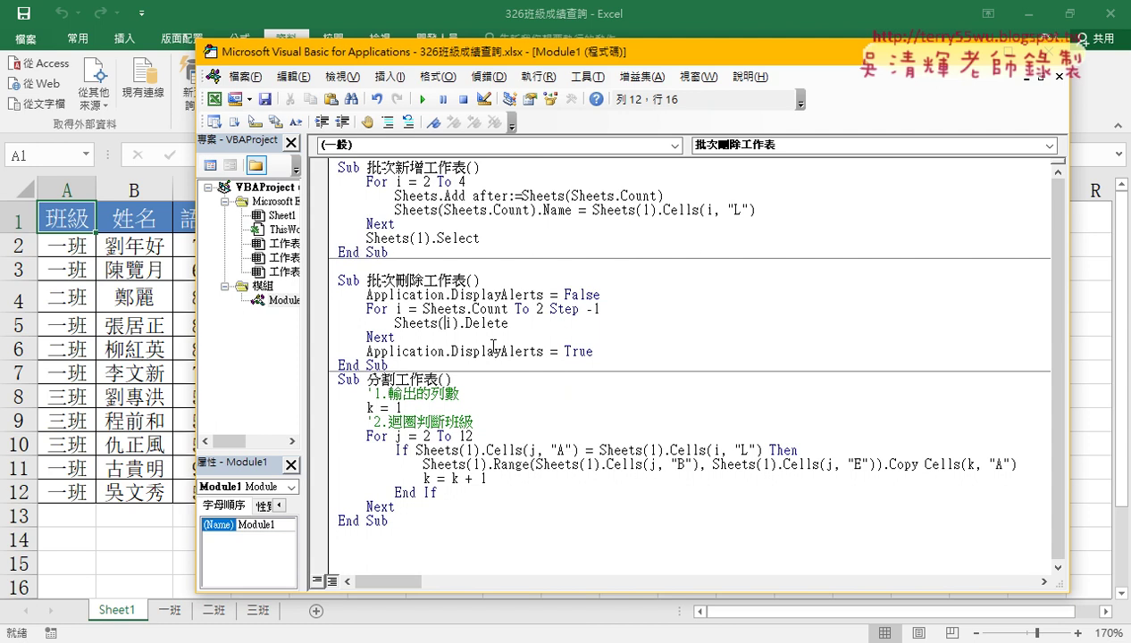
pyautogui.click(435, 319)
pyautogui.moveTo(524, 58); pyautogui.dragTo(627, 54)
pyautogui.click(534, 304)
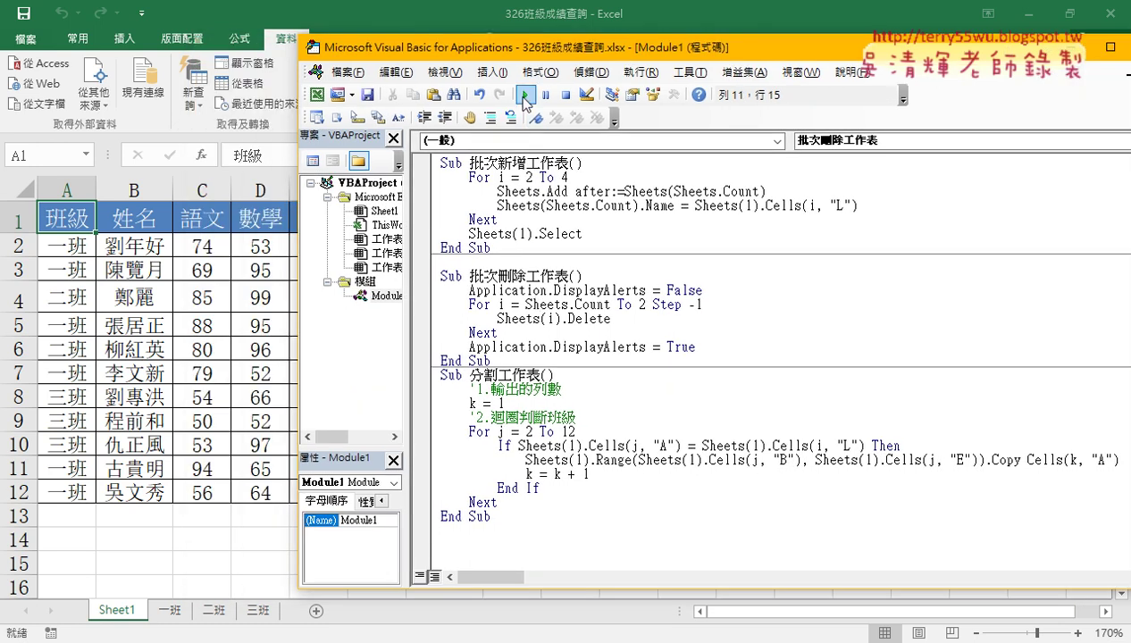
pyautogui.click(525, 93)
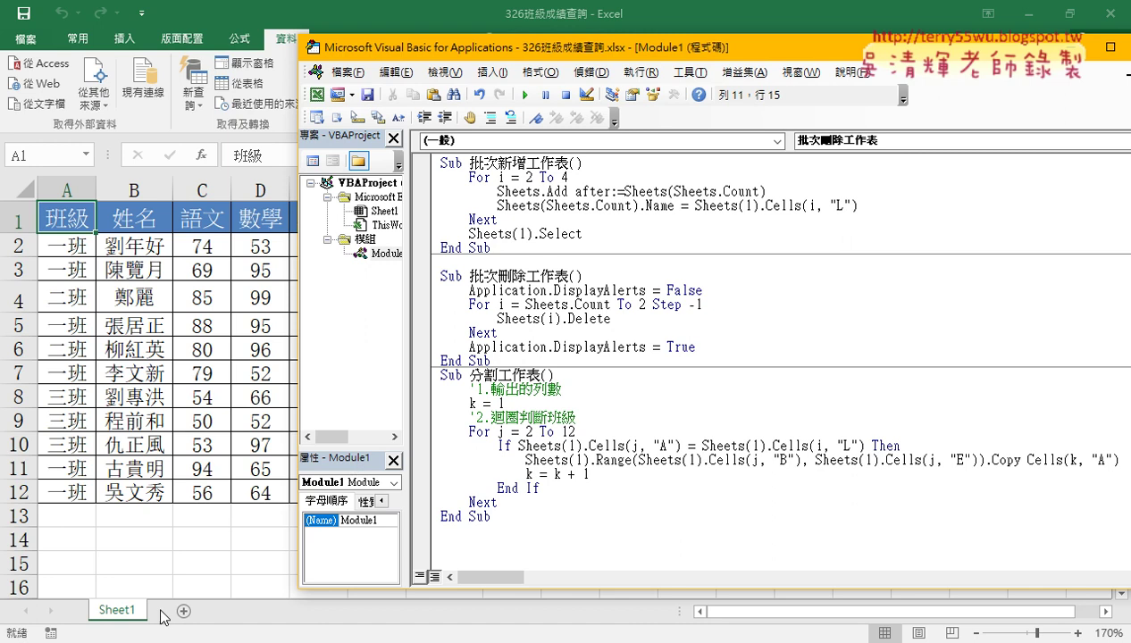
# Step: Run 批次新增工作表 to recreate the class sheets, then highlight Sheets(i) in the delete code
pyautogui.click(537, 176)
pyautogui.click(524, 94)
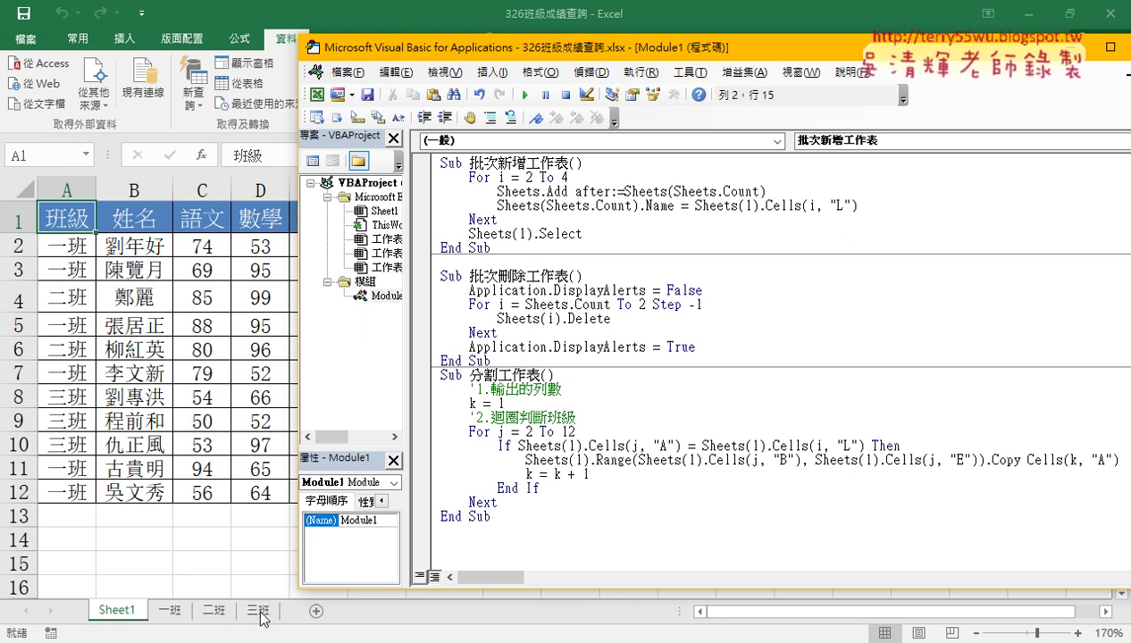
pyautogui.click(538, 304)
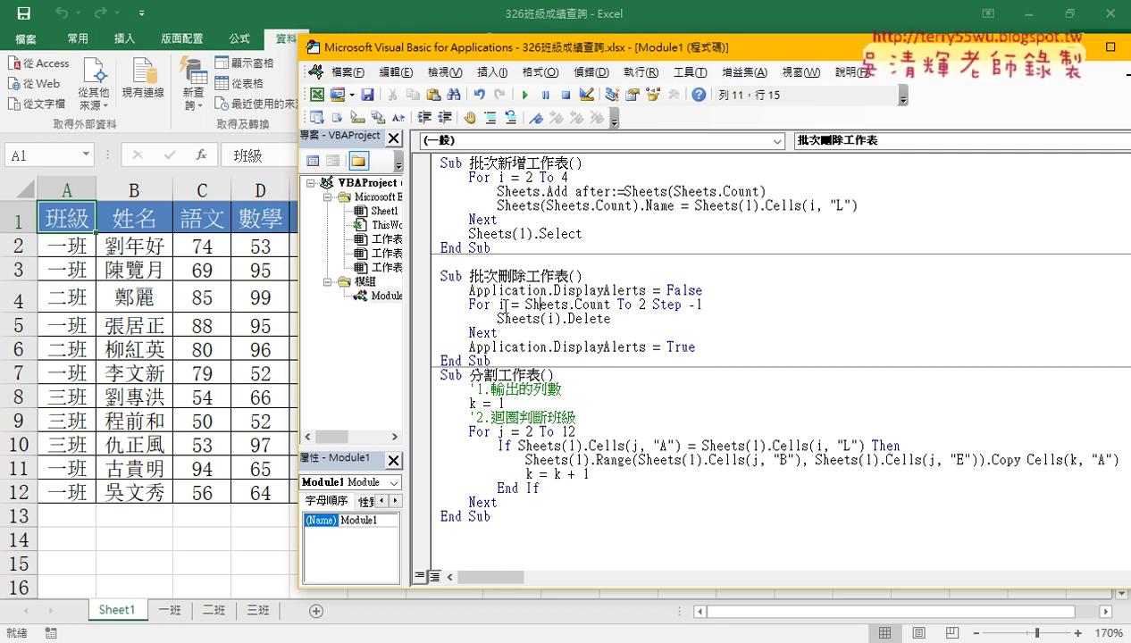
pyautogui.moveTo(498, 318); pyautogui.dragTo(559, 320)
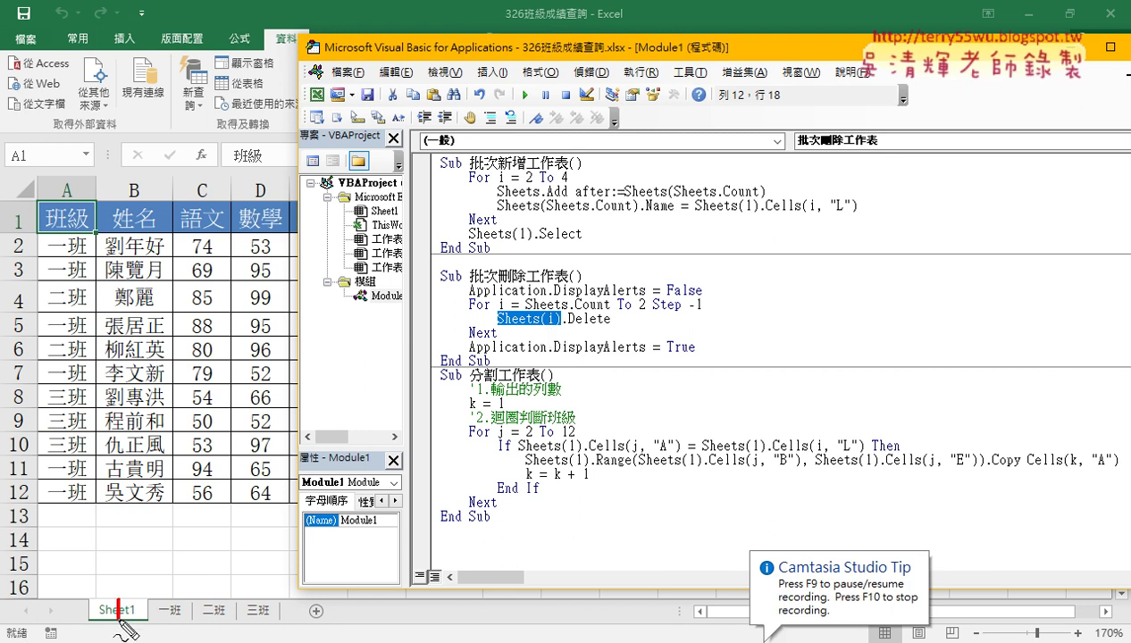
# Step: Go back to the workbook and show the empty 一班 sheet
pyautogui.moveTo(163, 600)
pyautogui.mouseDown()
pyautogui.moveTo(179, 620)
pyautogui.moveTo(278, 610)
pyautogui.moveTo(264, 622)
pyautogui.mouseUp()
pyautogui.moveTo(497, 329)
pyautogui.mouseDown()
pyautogui.moveTo(549, 329)
pyautogui.moveTo(546, 319)
pyautogui.mouseUp()
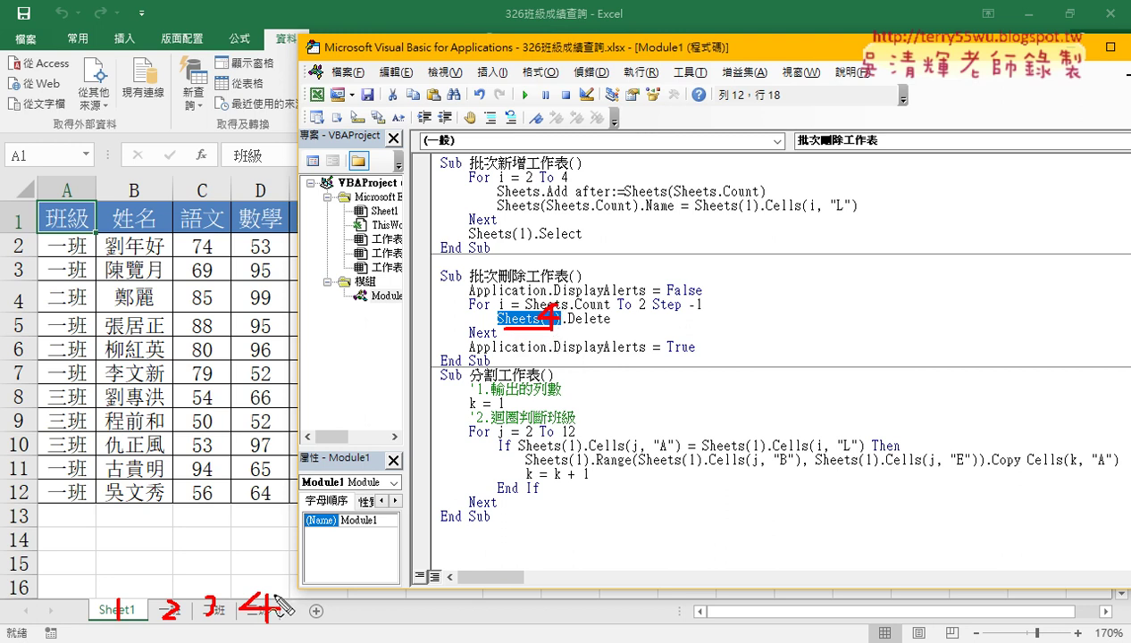
pyautogui.moveTo(256, 559)
pyautogui.mouseDown()
pyautogui.moveTo(283, 583)
pyautogui.moveTo(258, 584)
pyautogui.mouseUp()
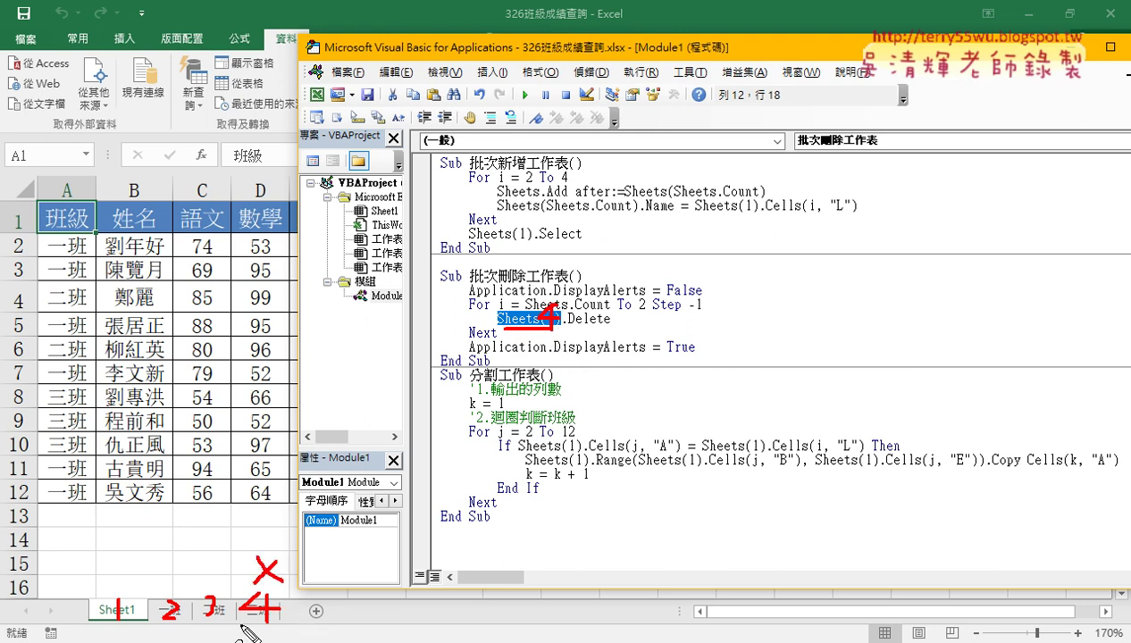
pyautogui.moveTo(229, 559)
pyautogui.mouseDown()
pyautogui.moveTo(205, 588)
pyautogui.moveTo(234, 586)
pyautogui.mouseUp()
pyautogui.moveTo(157, 570); pyautogui.dragTo(176, 582)
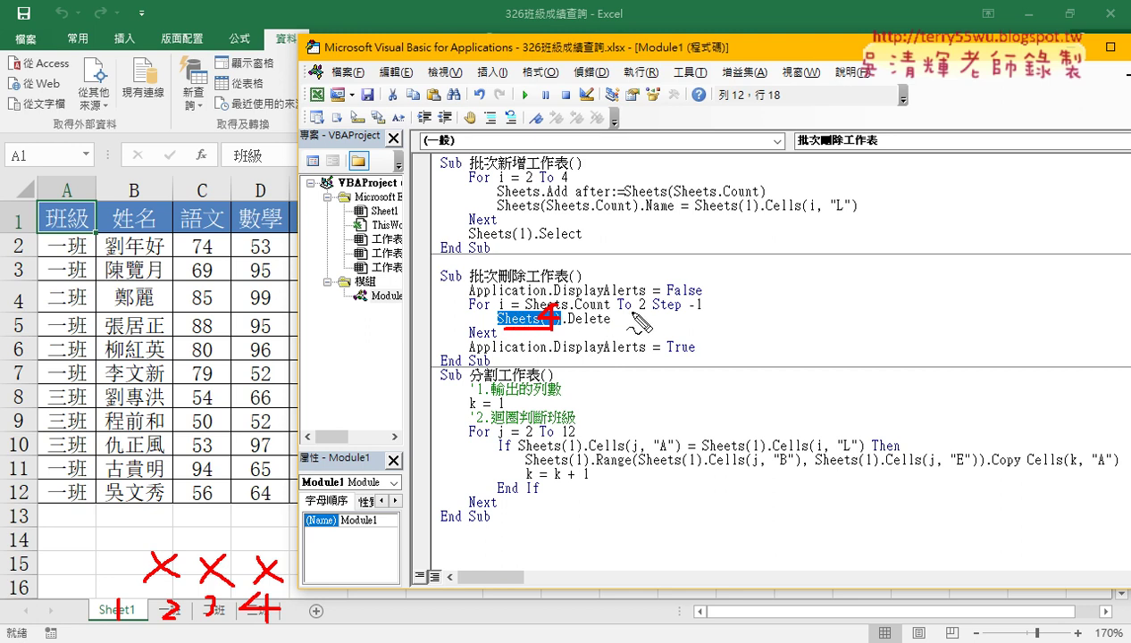
pyautogui.moveTo(648, 312); pyautogui.dragTo(708, 313)
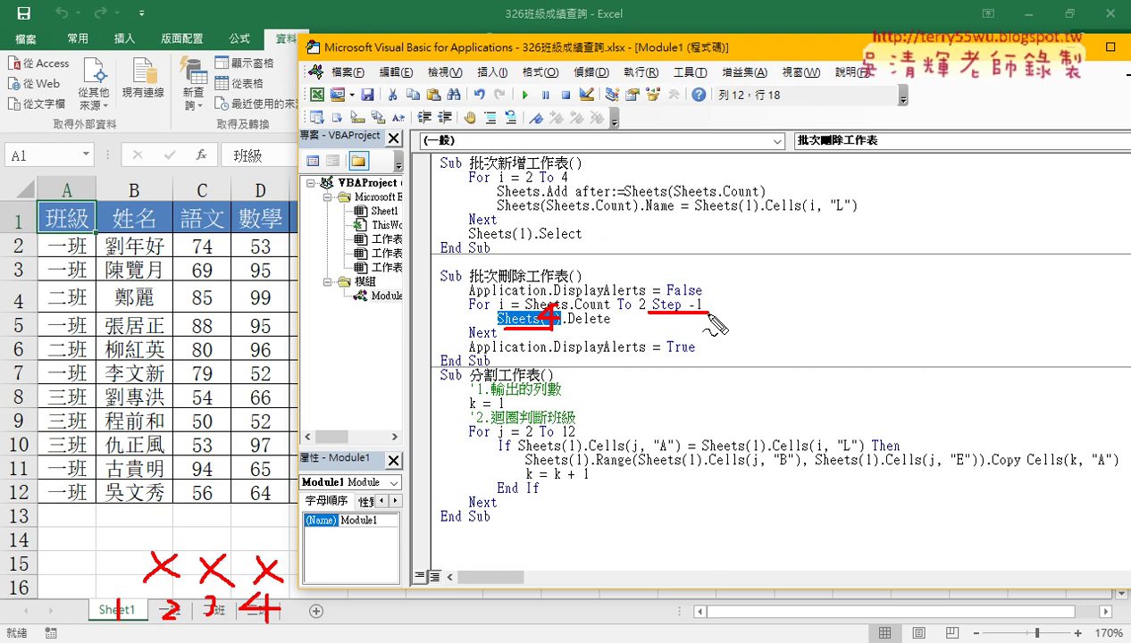
pyautogui.press('Escape')
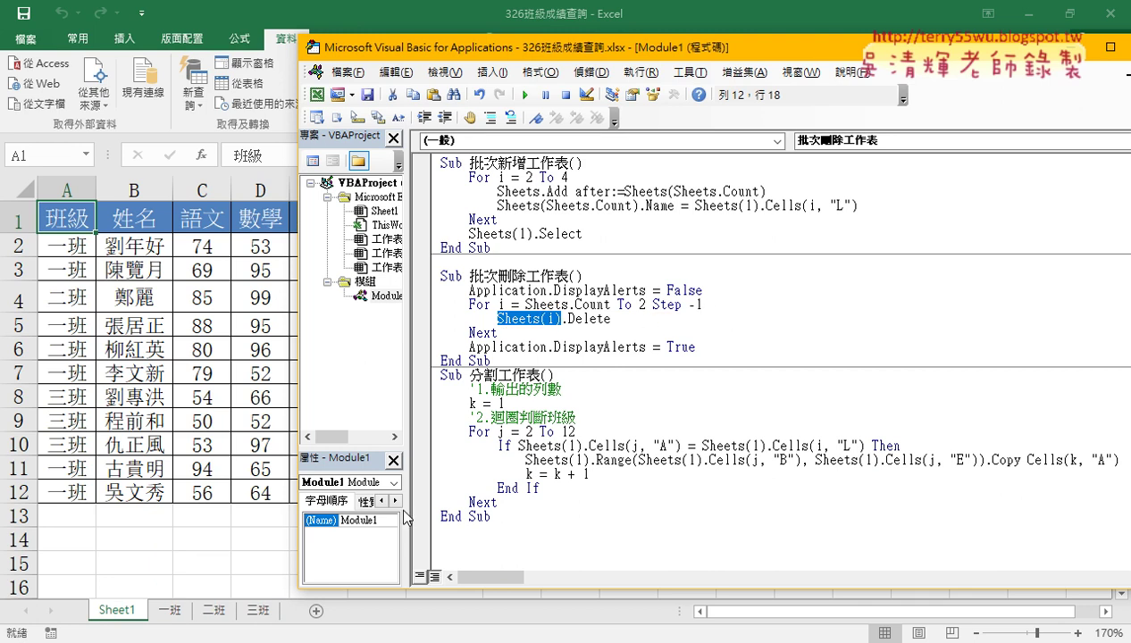
pyautogui.click(170, 613)
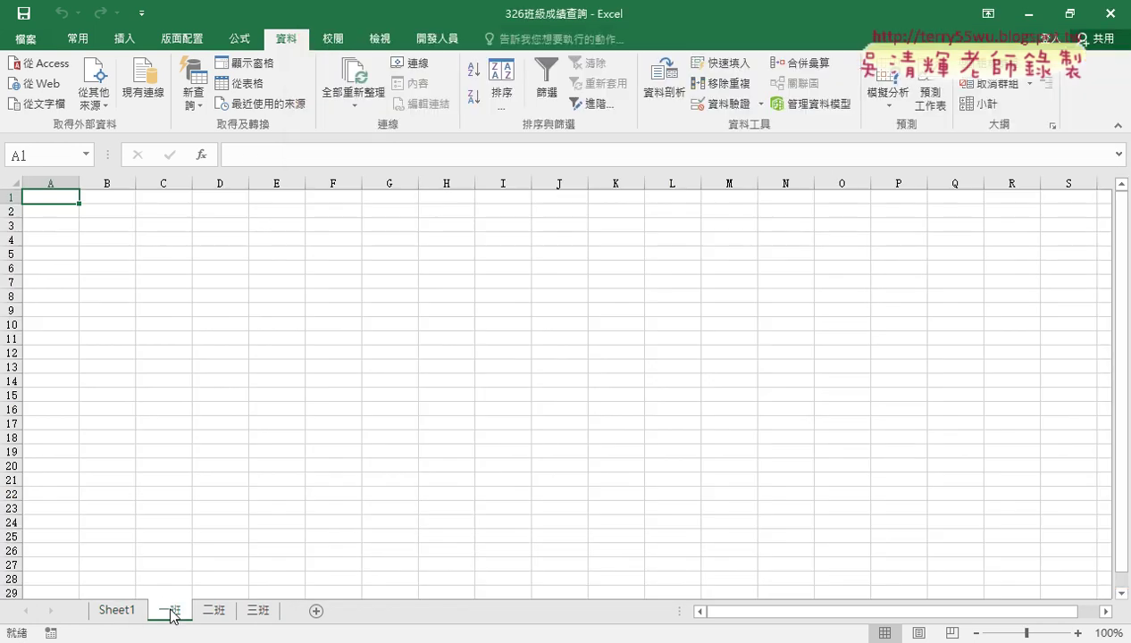
# Step: Switch the workbook's ribbon to the 開發人員 (Developer) tab
pyautogui.moveTo(172, 615); pyautogui.dragTo(217, 582)
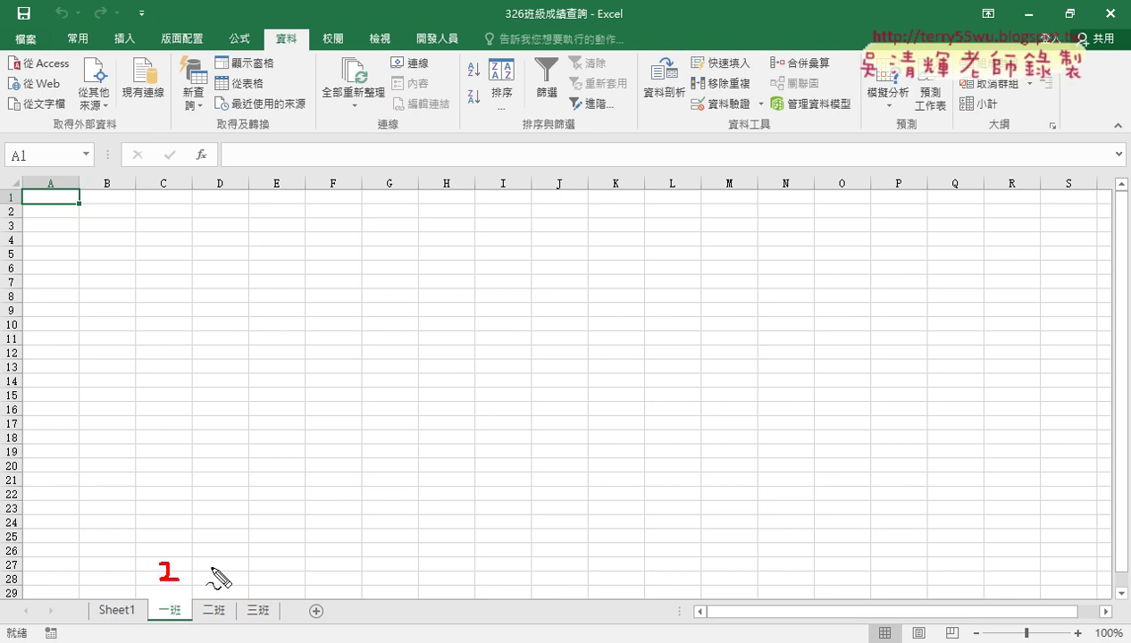
pyautogui.moveTo(278, 548); pyautogui.dragTo(267, 584)
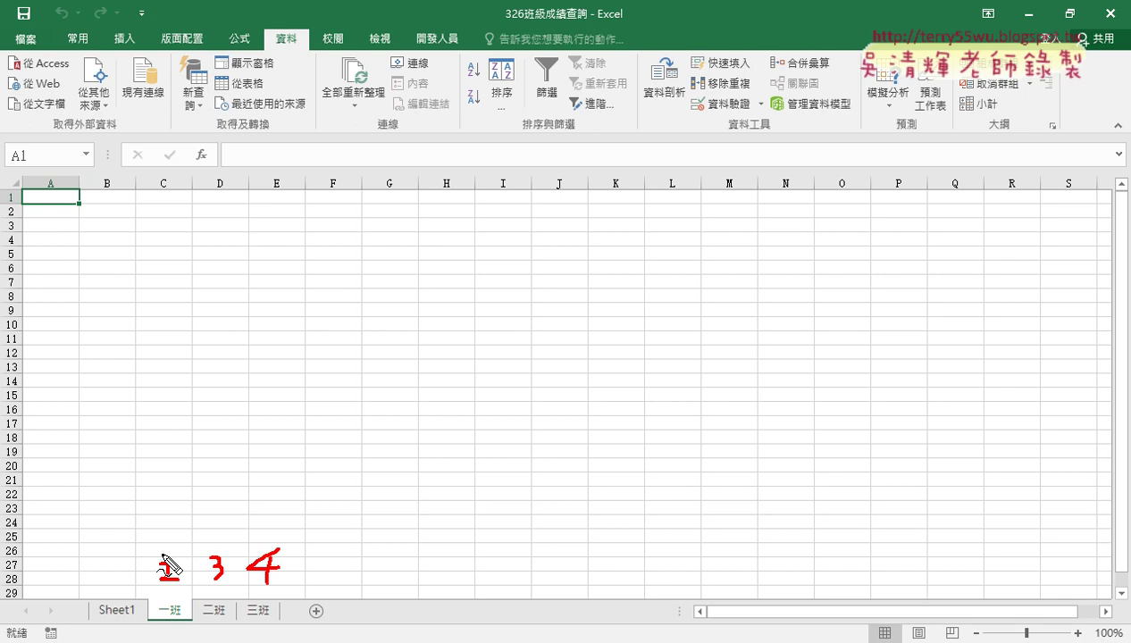
pyautogui.moveTo(185, 511)
pyautogui.mouseDown()
pyautogui.moveTo(168, 539)
pyautogui.moveTo(189, 538)
pyautogui.mouseUp()
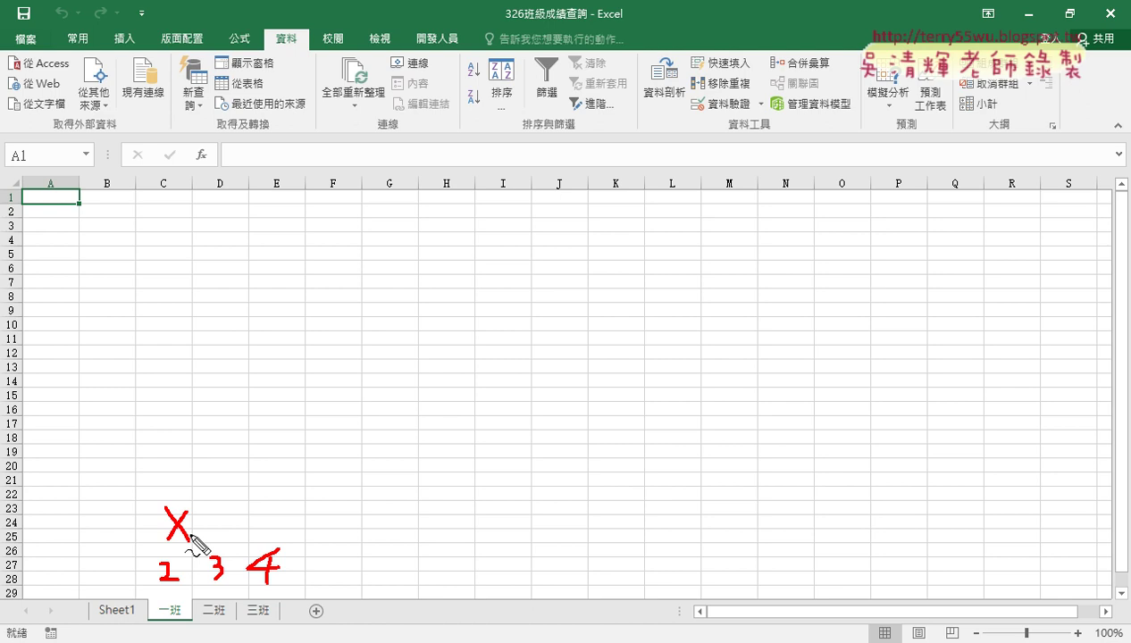
pyautogui.moveTo(270, 515); pyautogui.dragTo(286, 506)
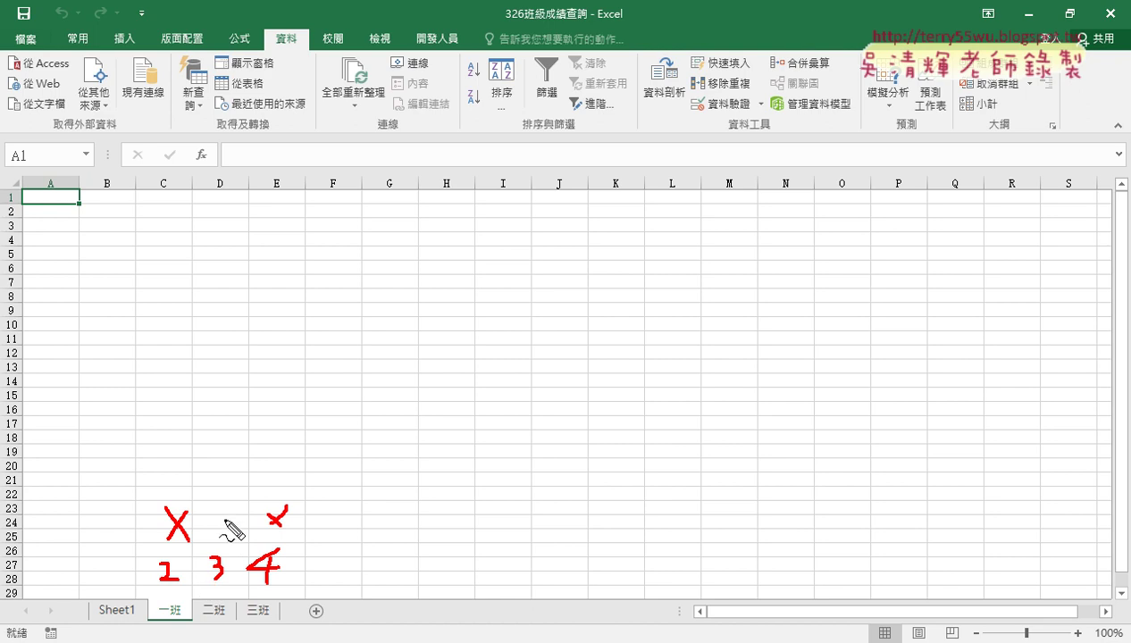
pyautogui.moveTo(215, 509)
pyautogui.mouseDown()
pyautogui.moveTo(194, 539)
pyautogui.moveTo(225, 533)
pyautogui.mouseUp()
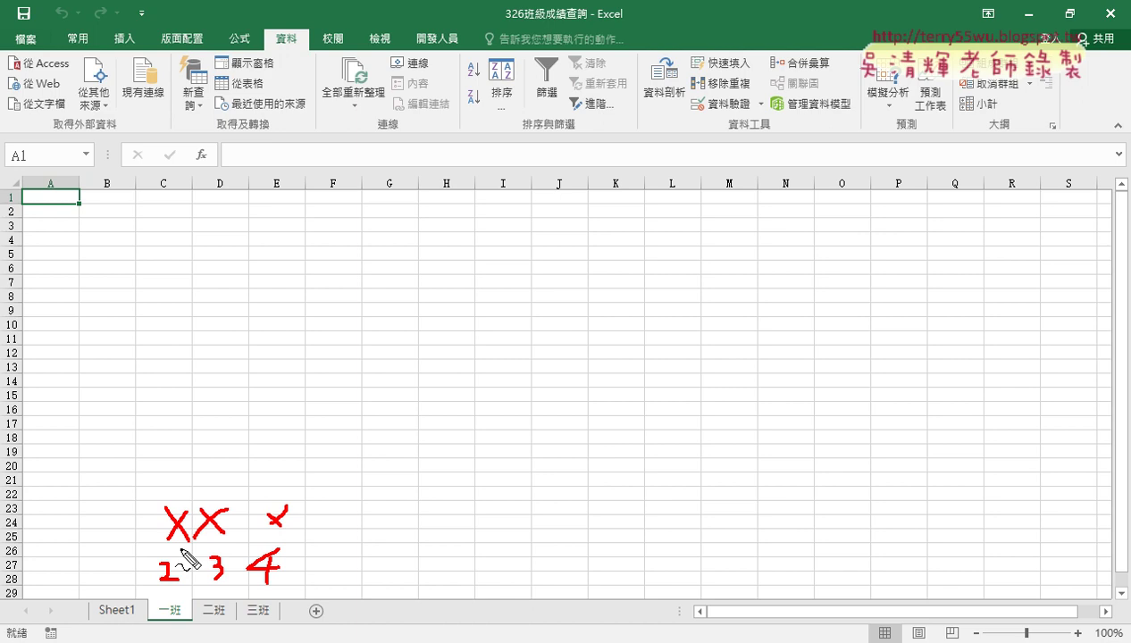
pyautogui.press('Escape')
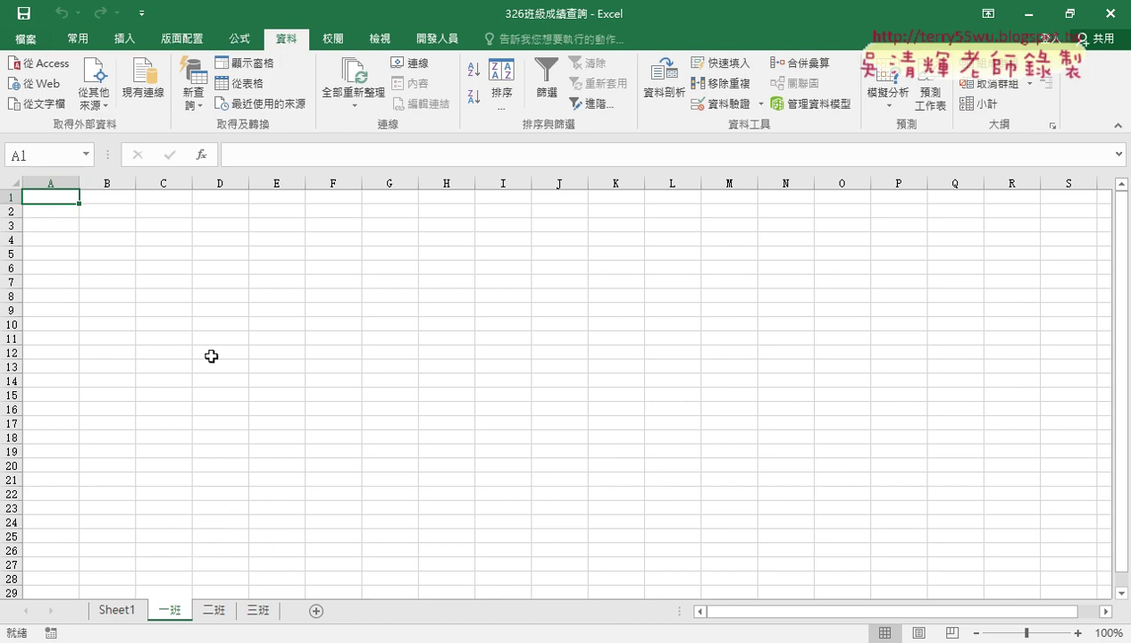
pyautogui.click(437, 39)
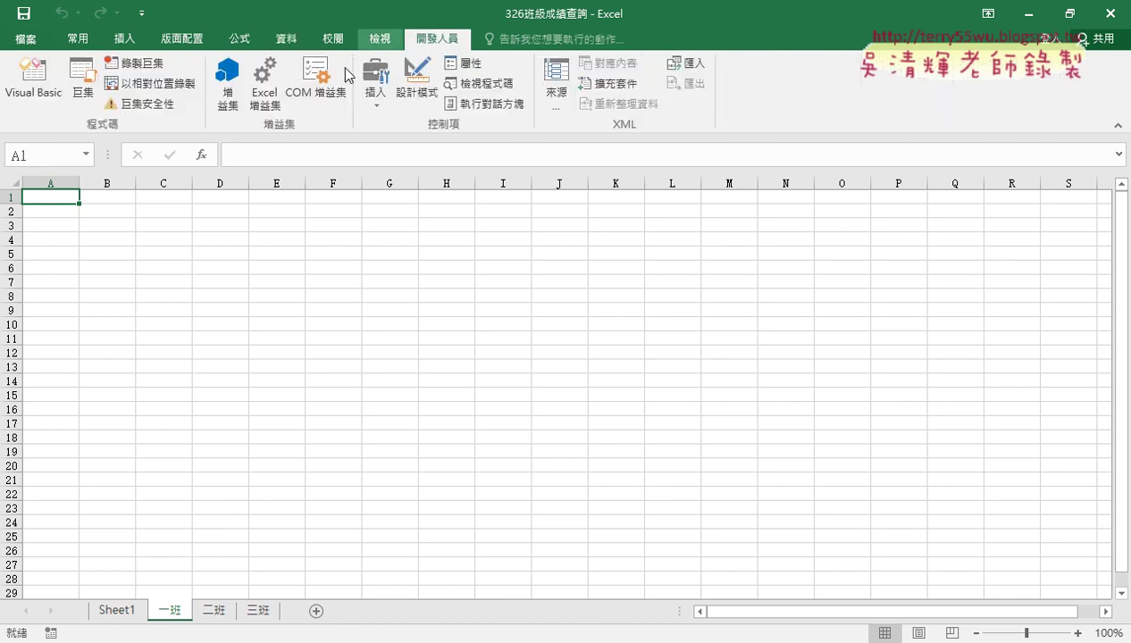
# Step: Delete the DisplayAlerts = False and = True lines from 批次刪除工作表 in the VBA editor
pyautogui.click(47, 86)
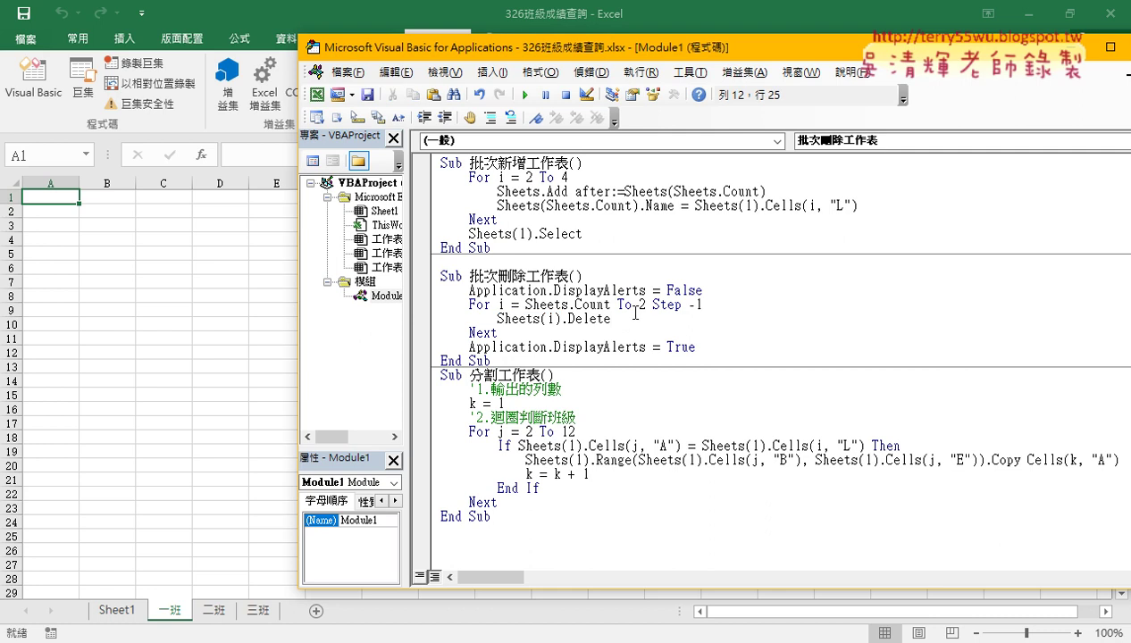
pyautogui.moveTo(734, 290); pyautogui.dragTo(364, 286)
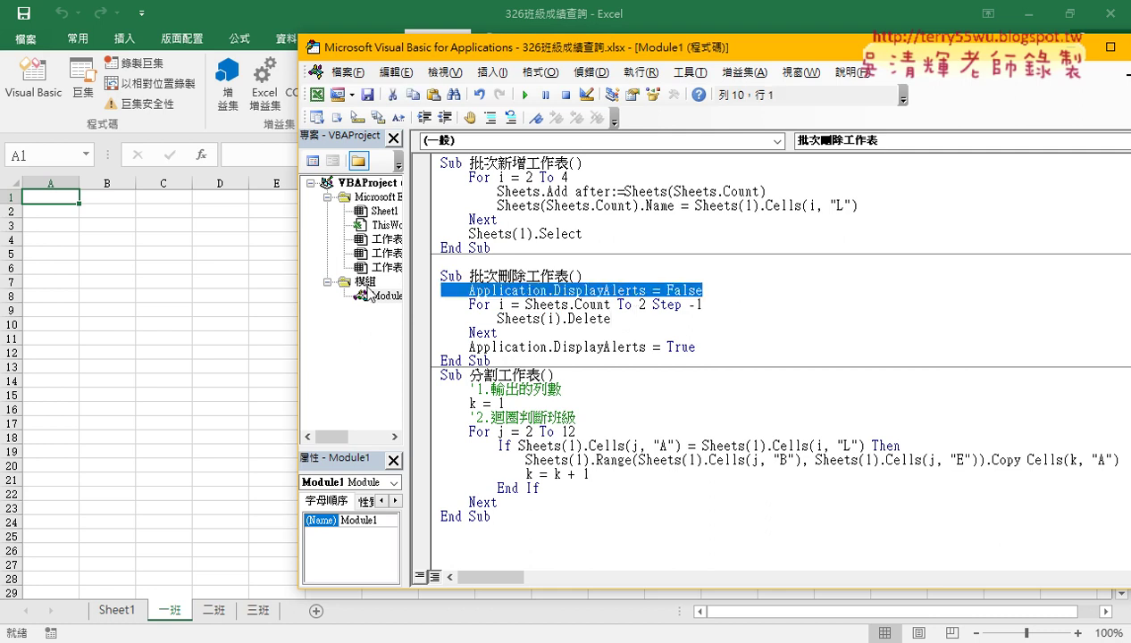
pyautogui.press('Delete')
pyautogui.press('Delete')
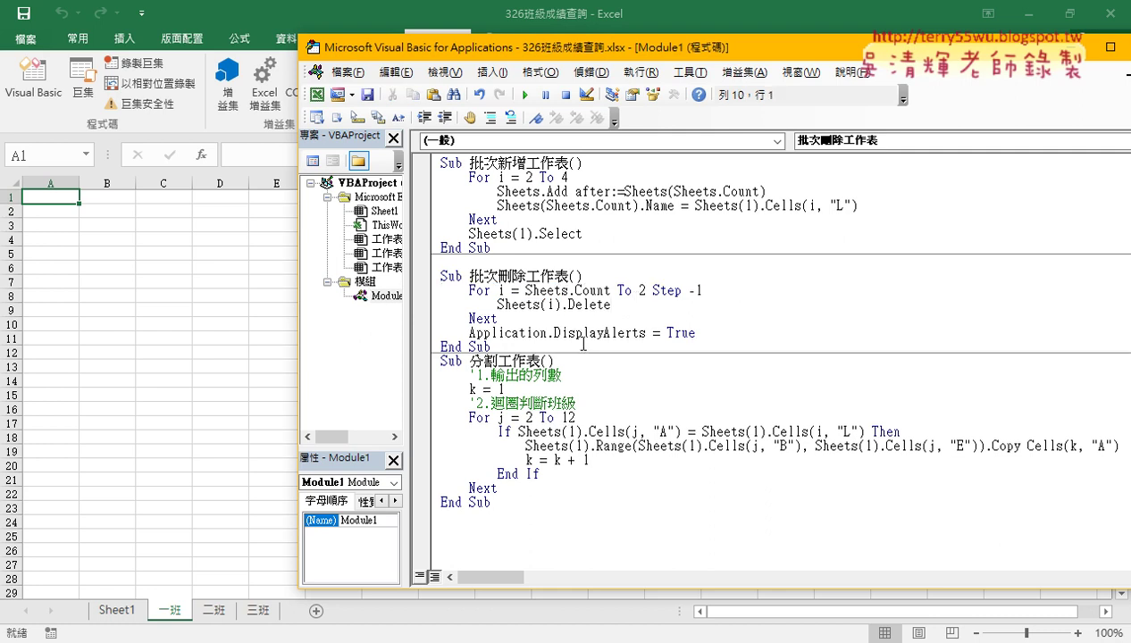
pyautogui.moveTo(696, 333); pyautogui.dragTo(406, 337)
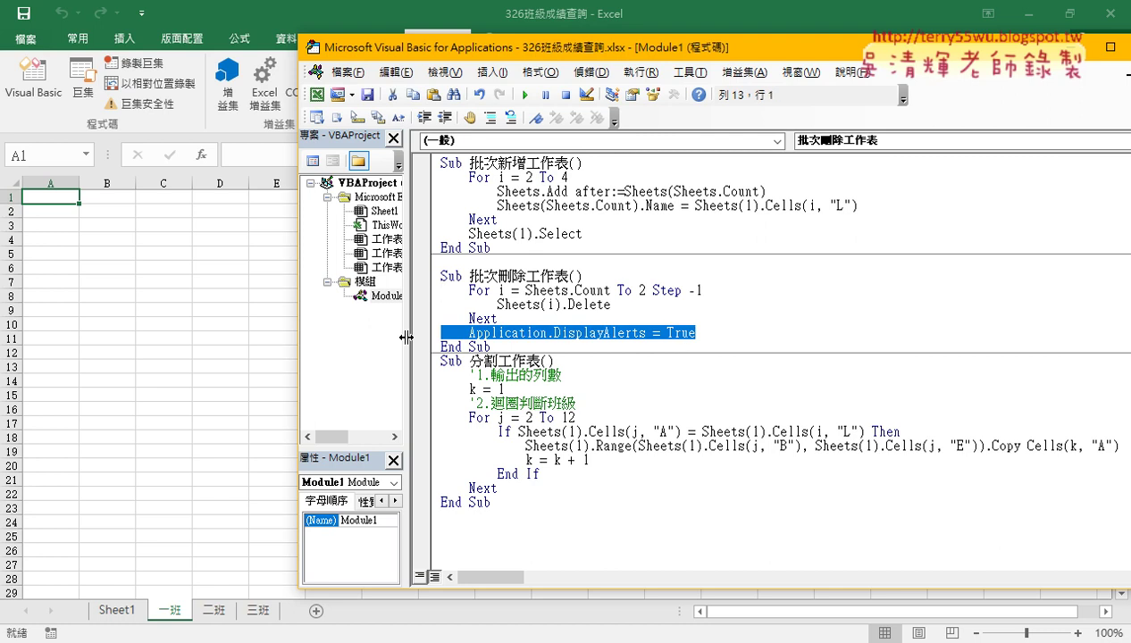
pyautogui.press('Delete')
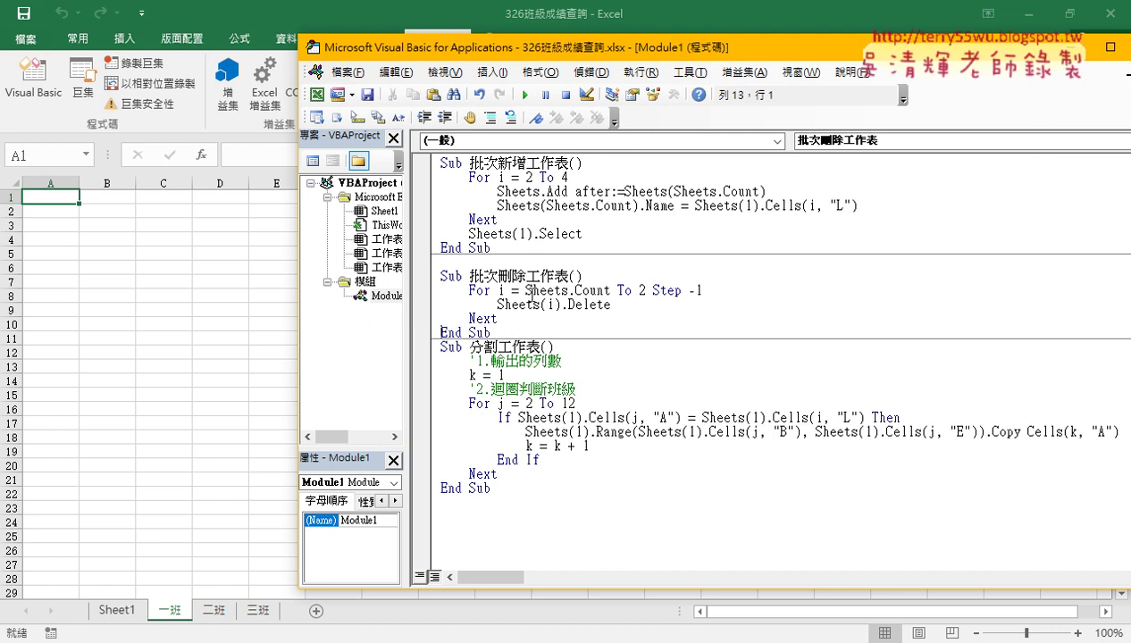
# Step: Review the For i = Sheets.Count To 2 Step -1 loop, changing the end value to 1 and back to 2
pyautogui.moveTo(526, 290); pyautogui.dragTo(610, 290)
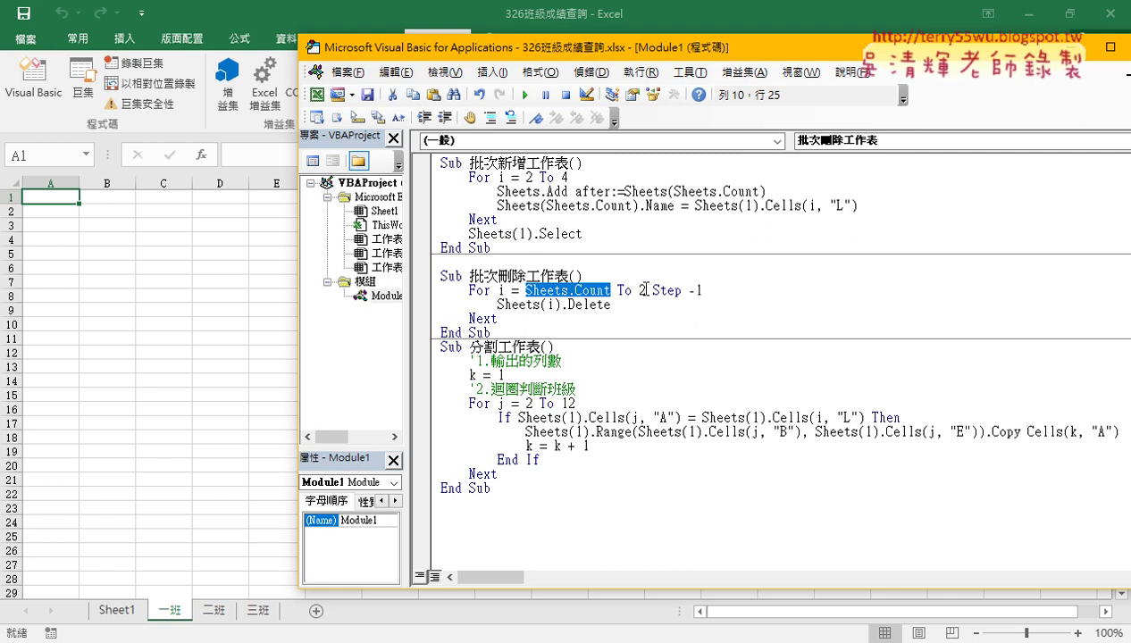
pyautogui.doubleClick(641, 290)
pyautogui.write('1')
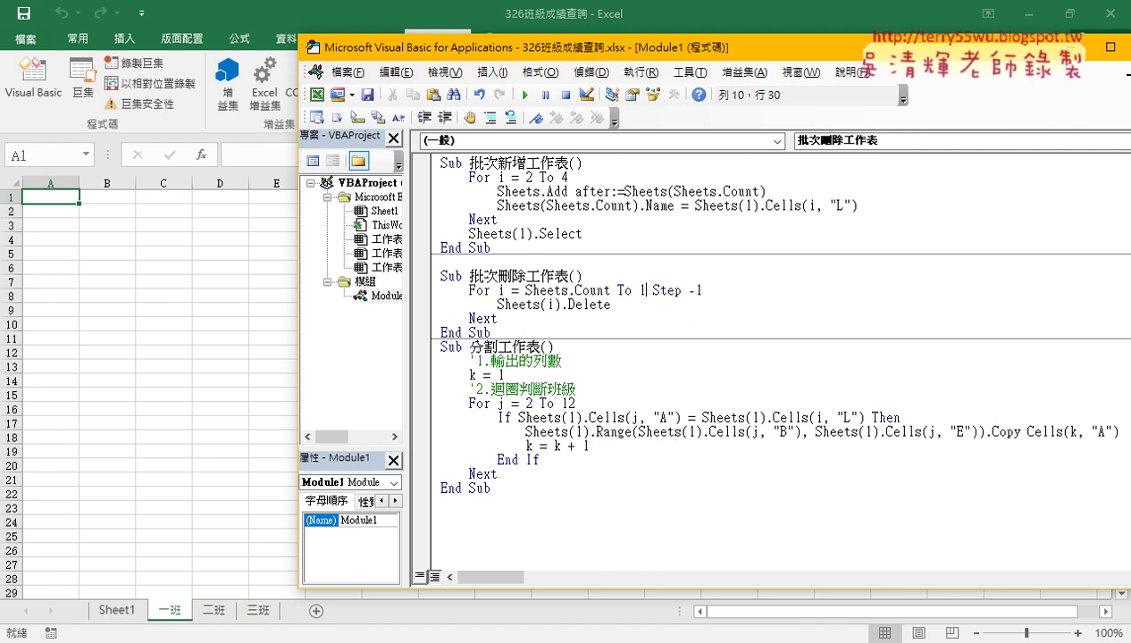
pyautogui.doubleClick(641, 290)
pyautogui.write('2')
pyautogui.moveTo(652, 291); pyautogui.dragTo(706, 292)
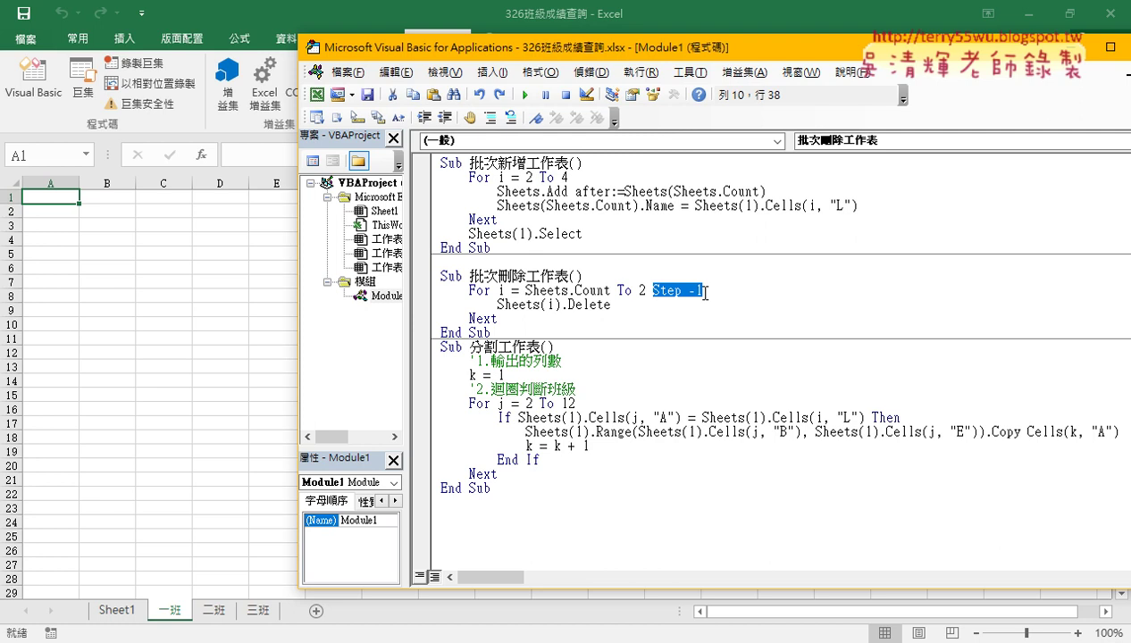
pyautogui.click(715, 290)
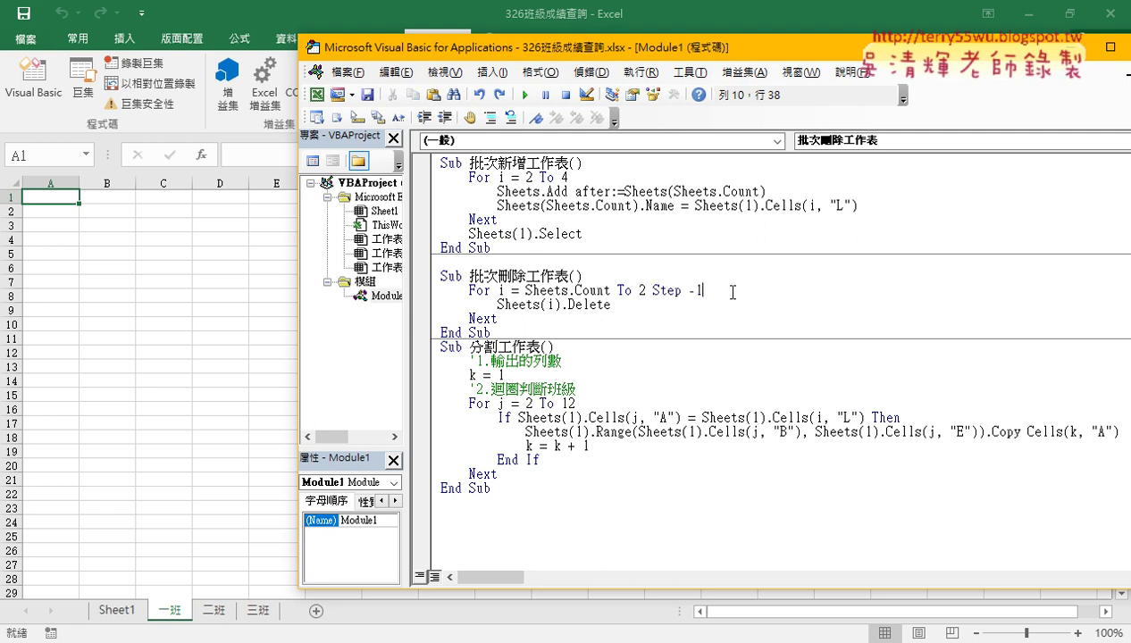
# Step: Review Sheets(i).Delete and run 批次刪除工作表 so only Sheet1 remains
pyautogui.doubleClick(551, 305)
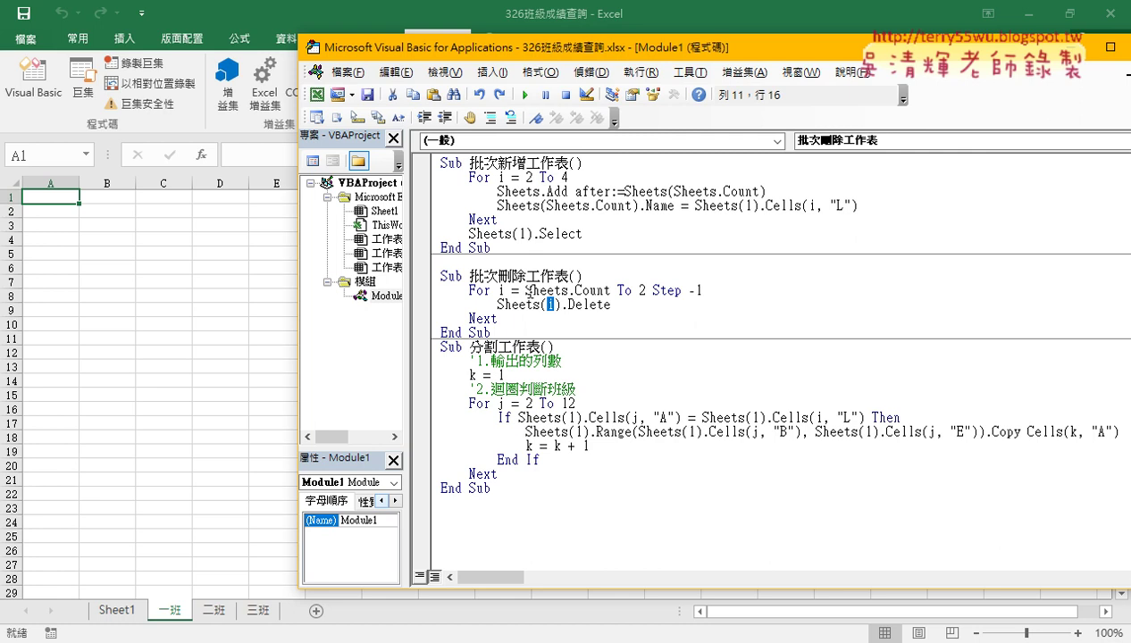
pyautogui.moveTo(527, 291); pyautogui.dragTo(613, 305)
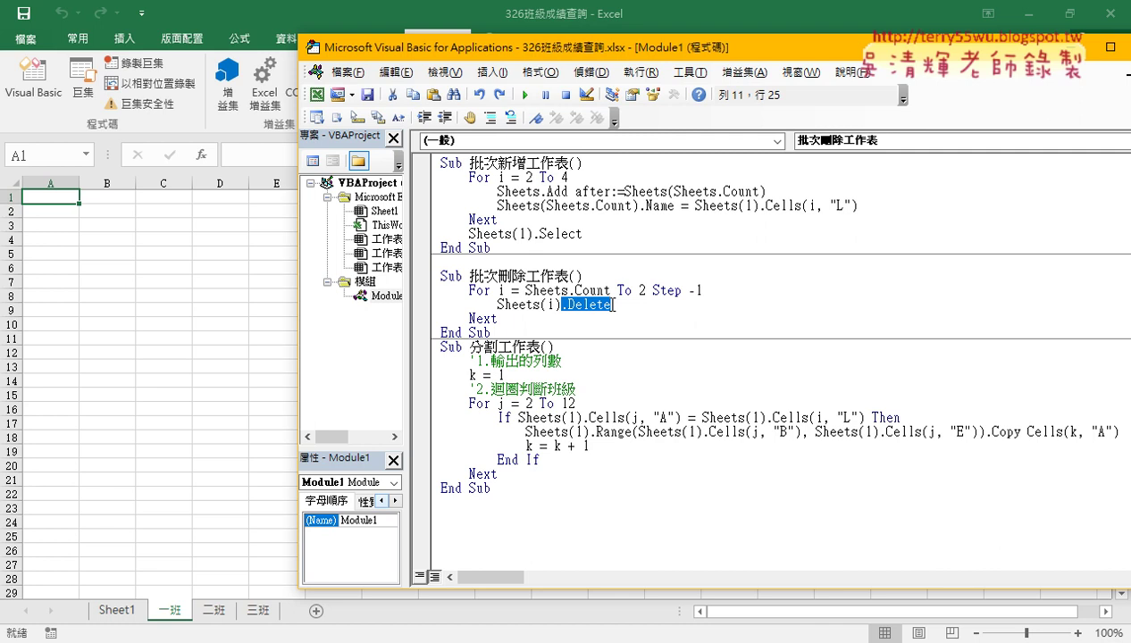
pyautogui.click(612, 305)
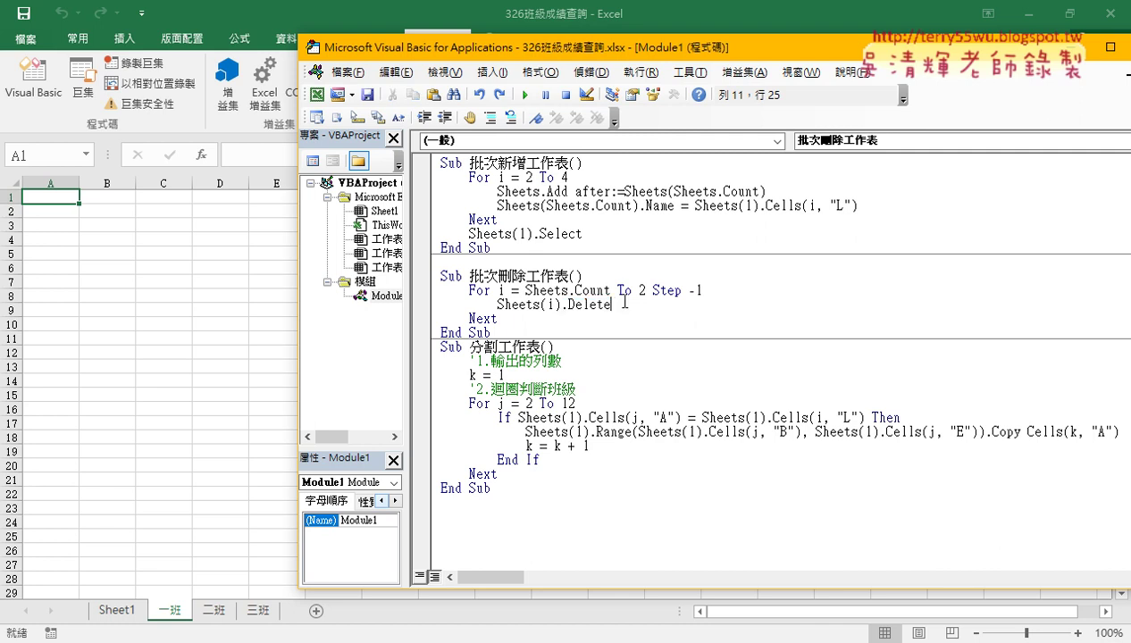
pyautogui.click(528, 96)
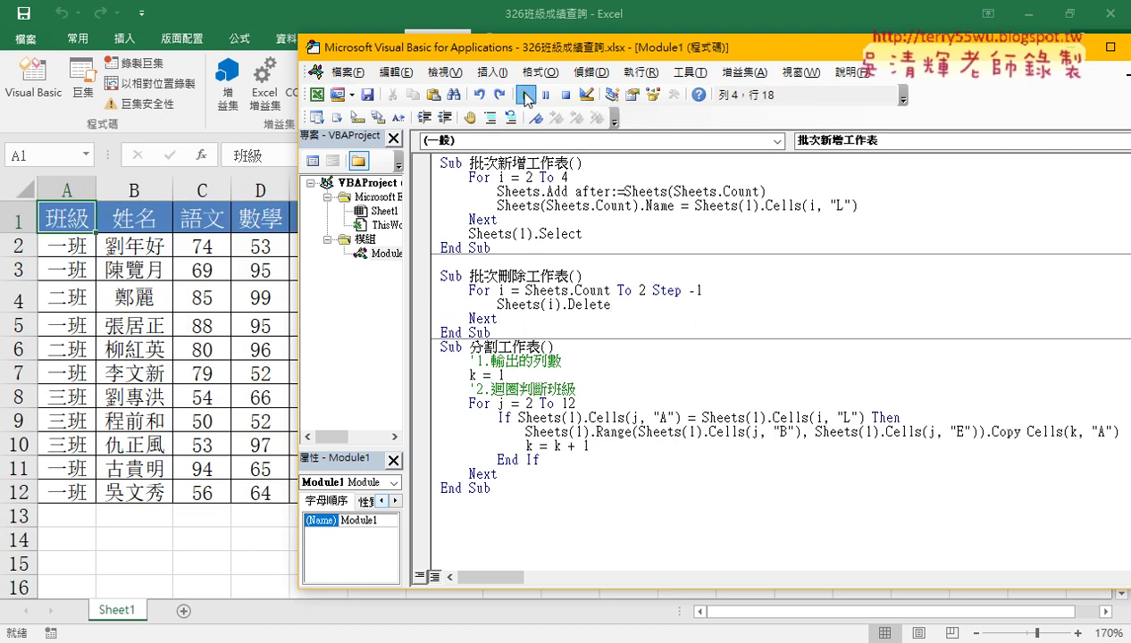
# Step: Recreate and delete the class sheets, then add an indented blank line after Sub 批次刪除工作表()
pyautogui.click(528, 96)
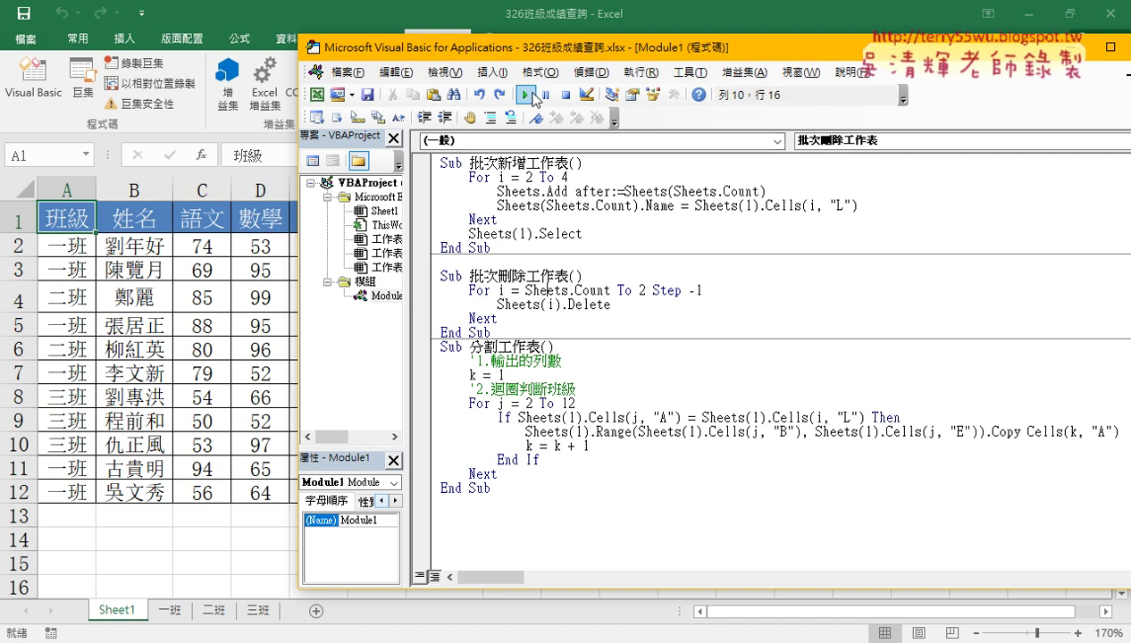
pyautogui.click(533, 96)
pyautogui.click(582, 276)
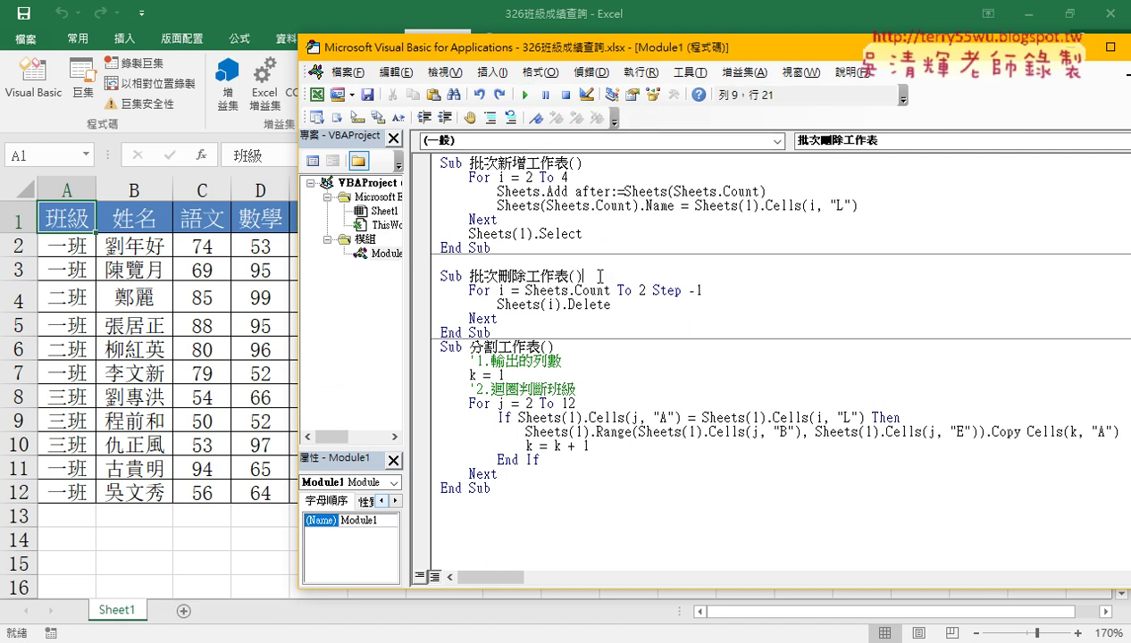
pyautogui.press('Return')
pyautogui.press('Tab')
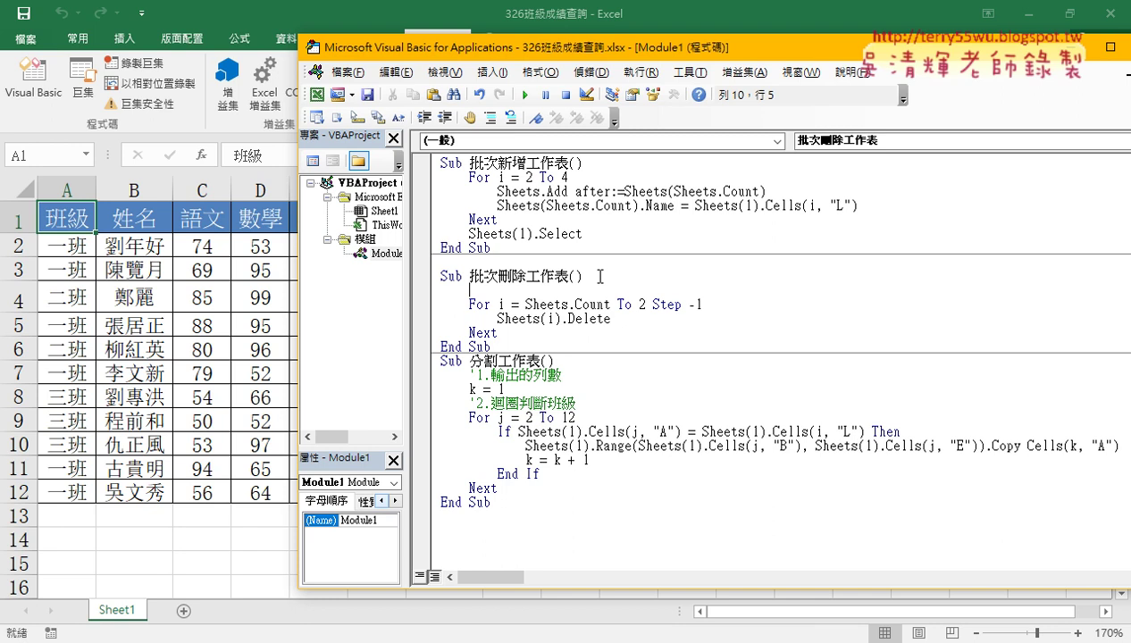
# Step: Enter 'Application.DisplayAlerts = False' at the start of 批次刪除工作表 using IntelliSense
pyautogui.write('Y')
pyautogui.press('BackSpace')
pyautogui.write('a')
pyautogui.write('pp')
pyautogui.write('licat')
pyautogui.write('ion')
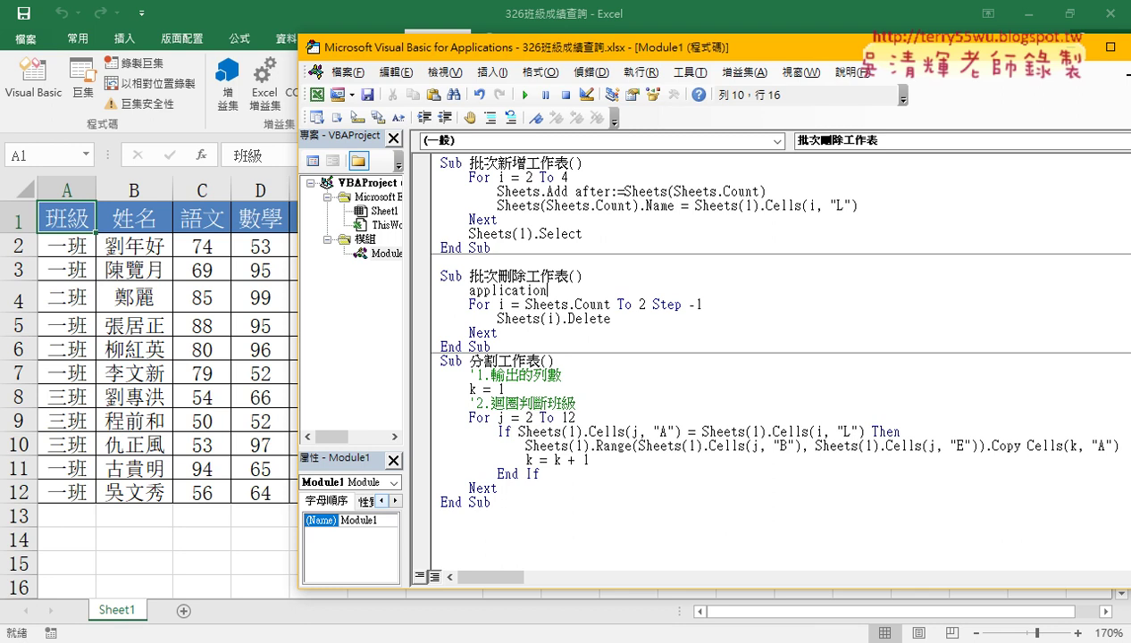
pyautogui.write('.')
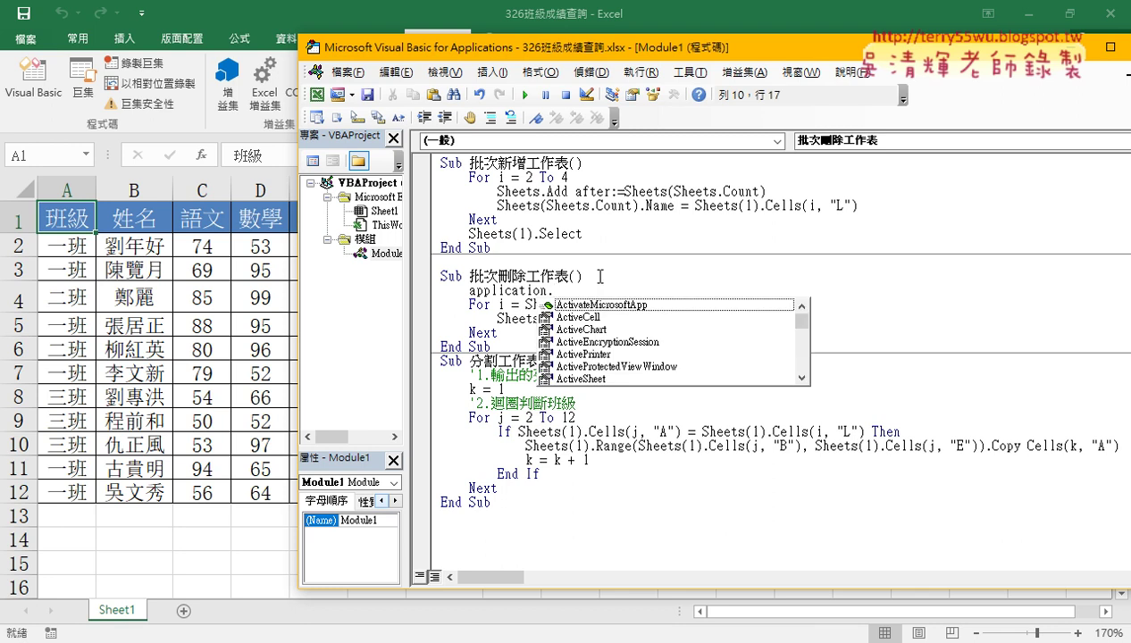
pyautogui.write('d')
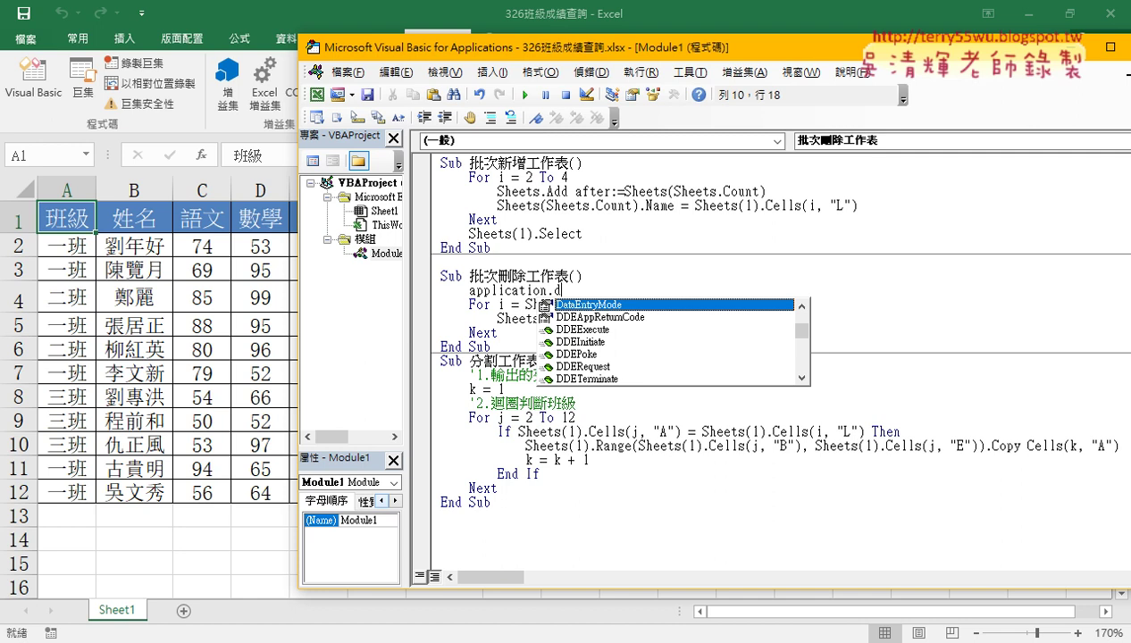
pyautogui.write('i')
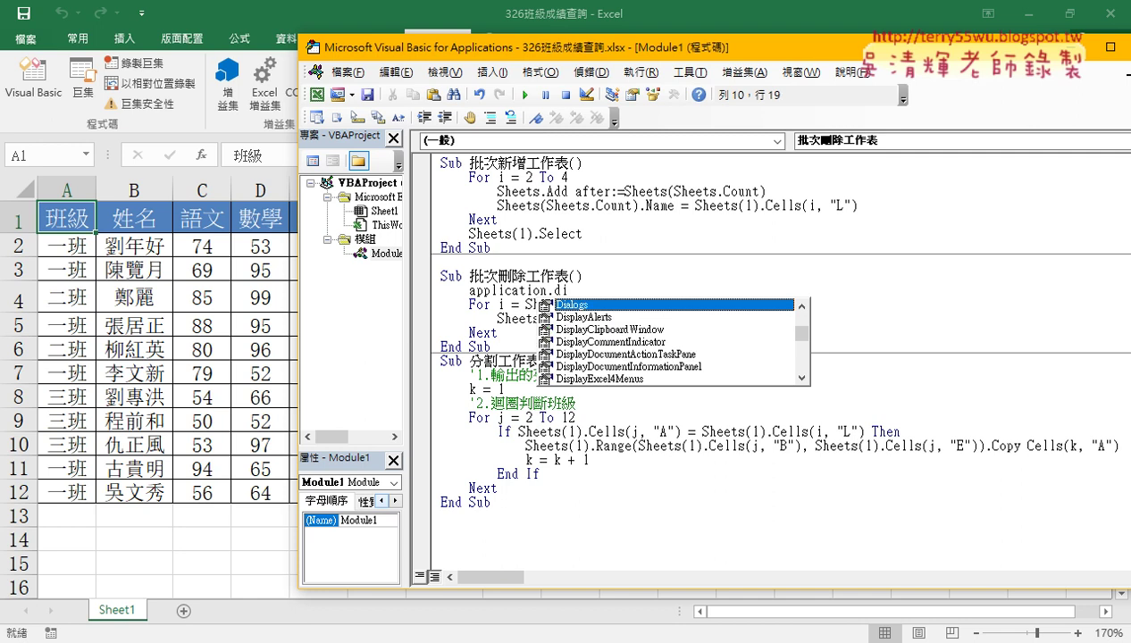
pyautogui.write('s')
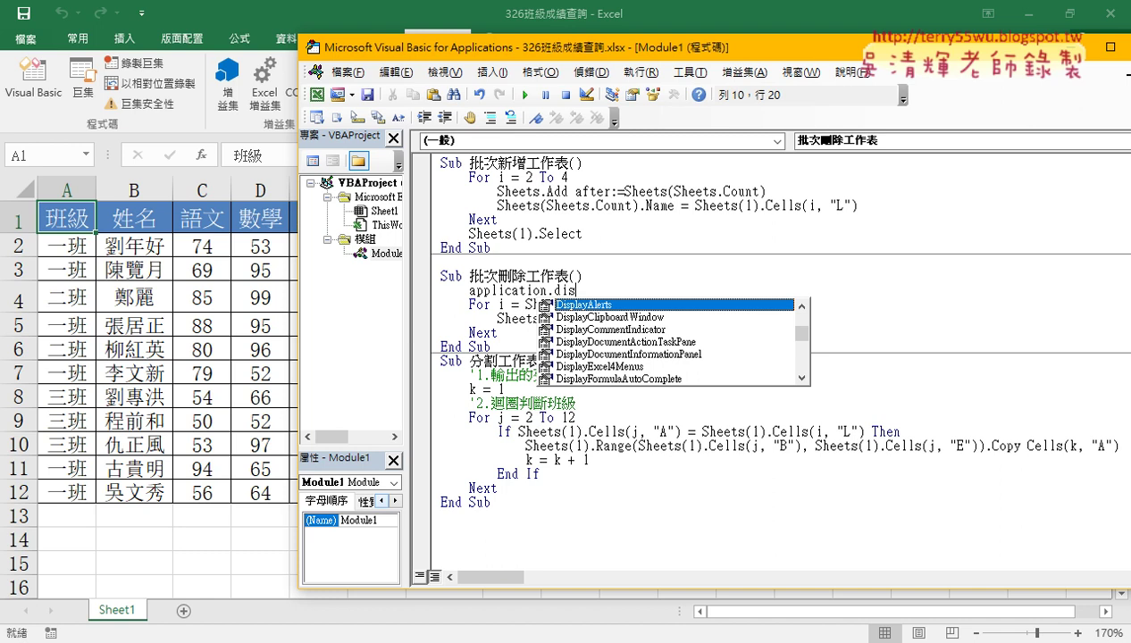
pyautogui.doubleClick(594, 306)
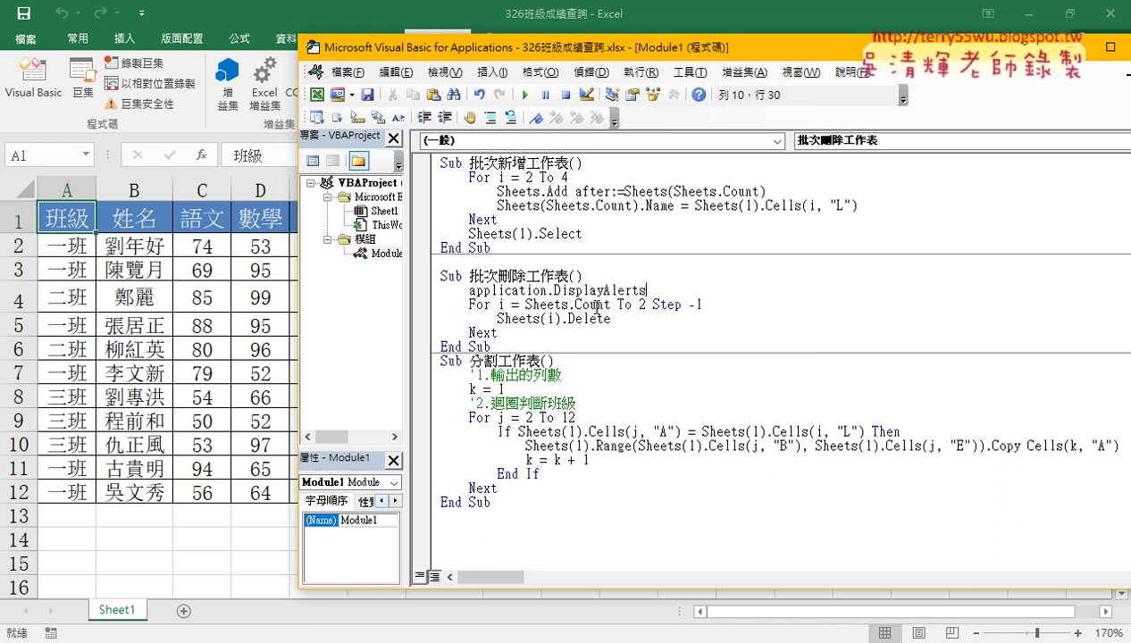
pyautogui.write('=')
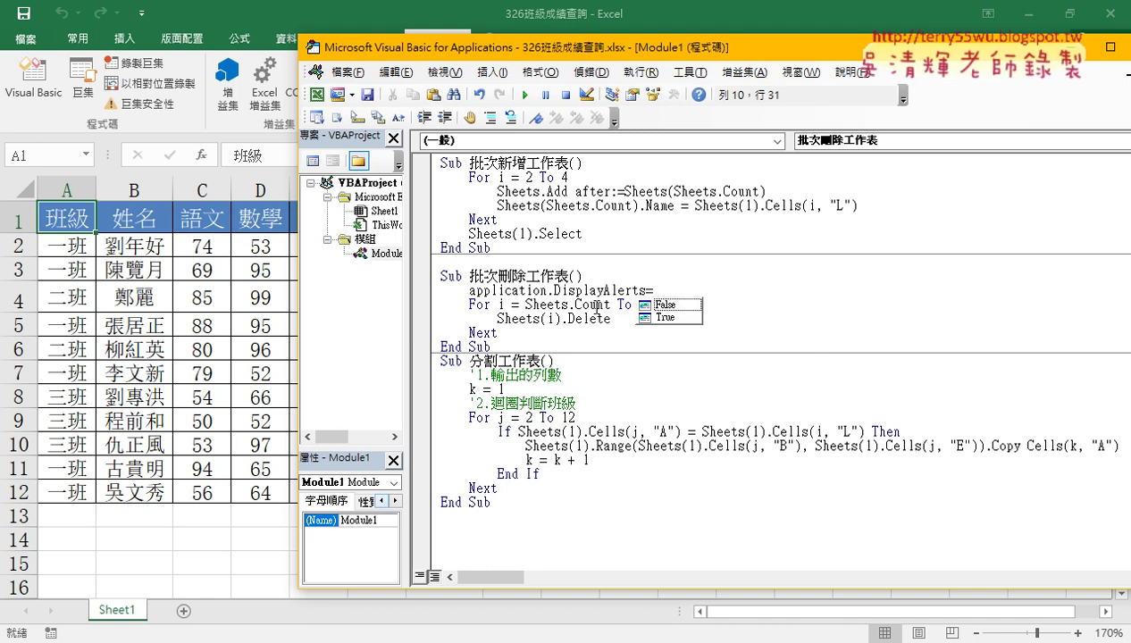
pyautogui.press('Down')
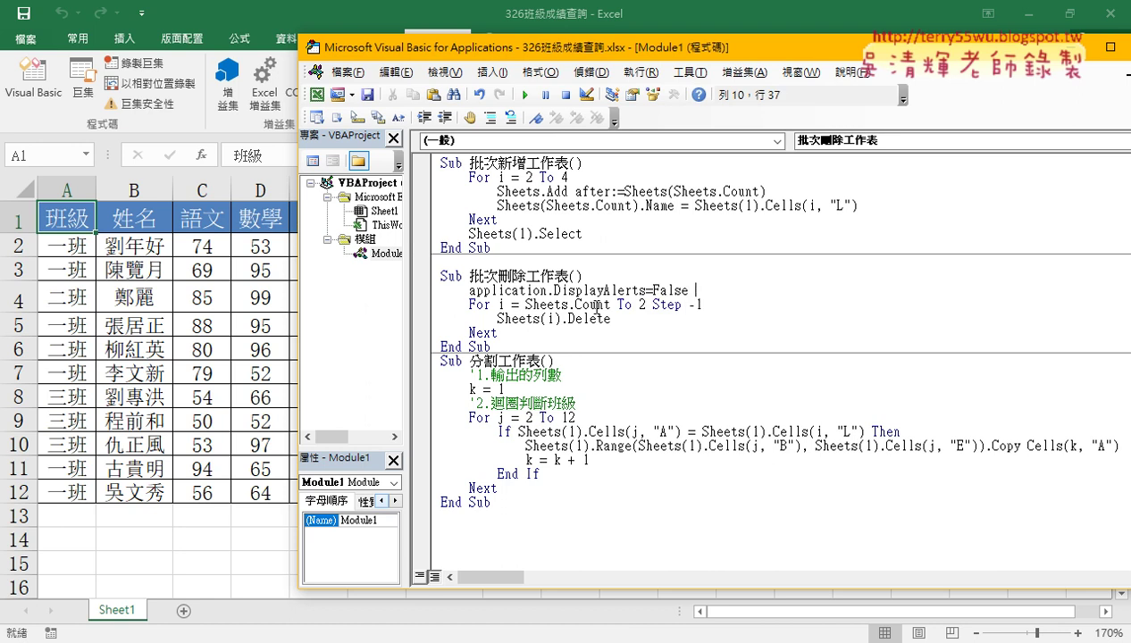
pyautogui.press('Down')
pyautogui.press('Down')
pyautogui.press('Down')
# Step: Copy the assignment below Next and make it 'Application.DisplayAlerts = True'
pyautogui.press('Return')
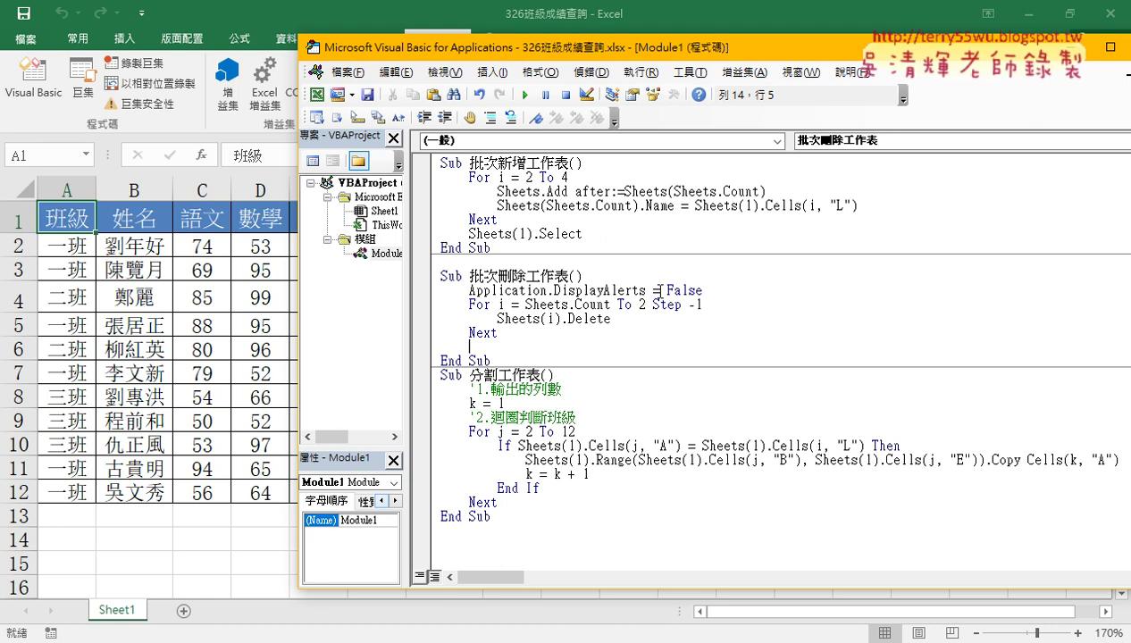
pyautogui.moveTo(658, 289); pyautogui.dragTo(469, 289)
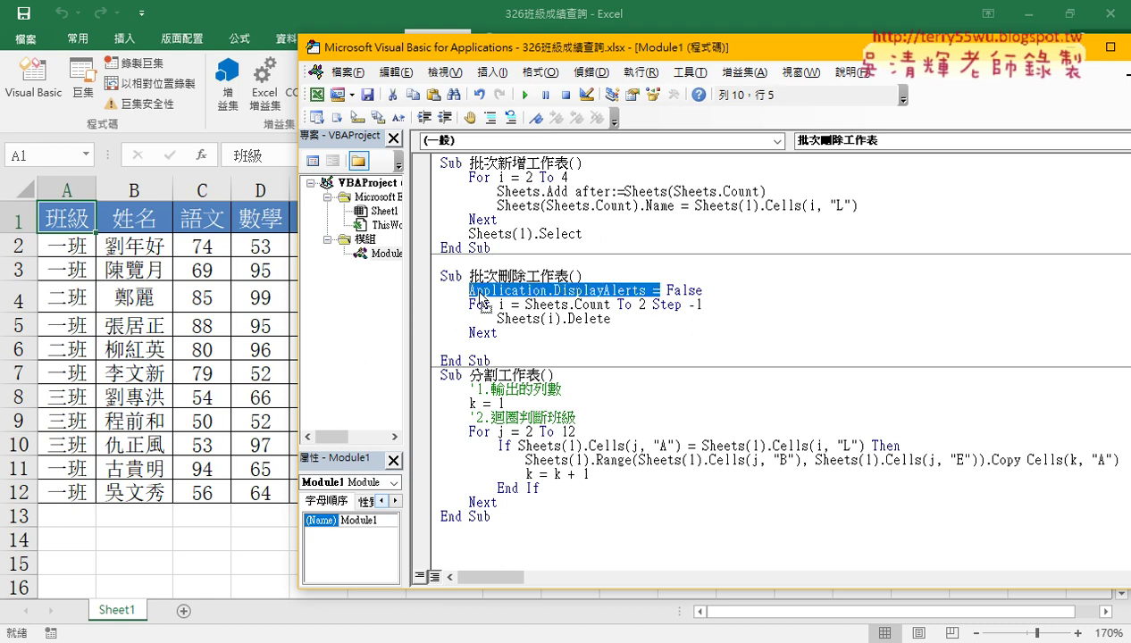
pyautogui.moveTo(484, 341); pyautogui.dragTo(484, 343)
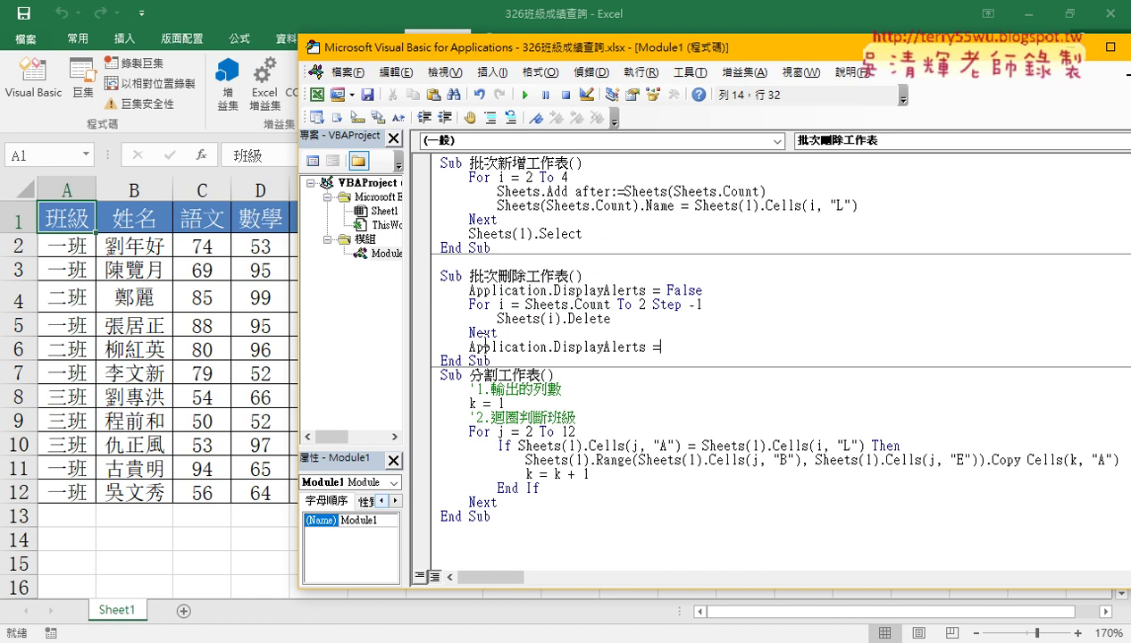
pyautogui.moveTo(659, 347); pyautogui.dragTo(650, 348)
pyautogui.write('=t')
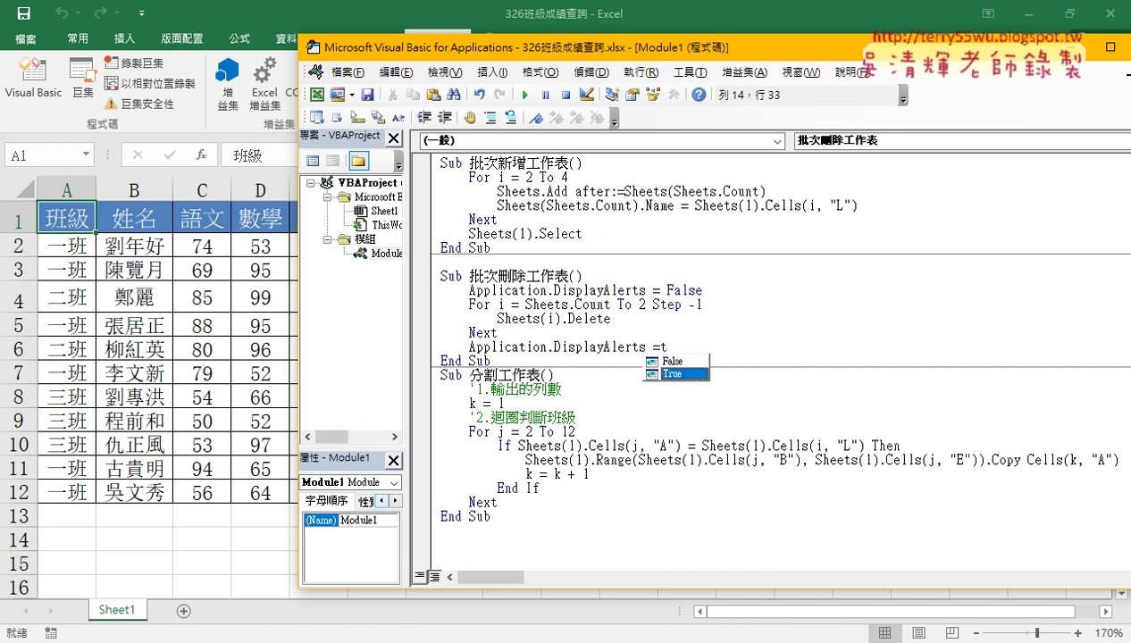
pyautogui.press('space')
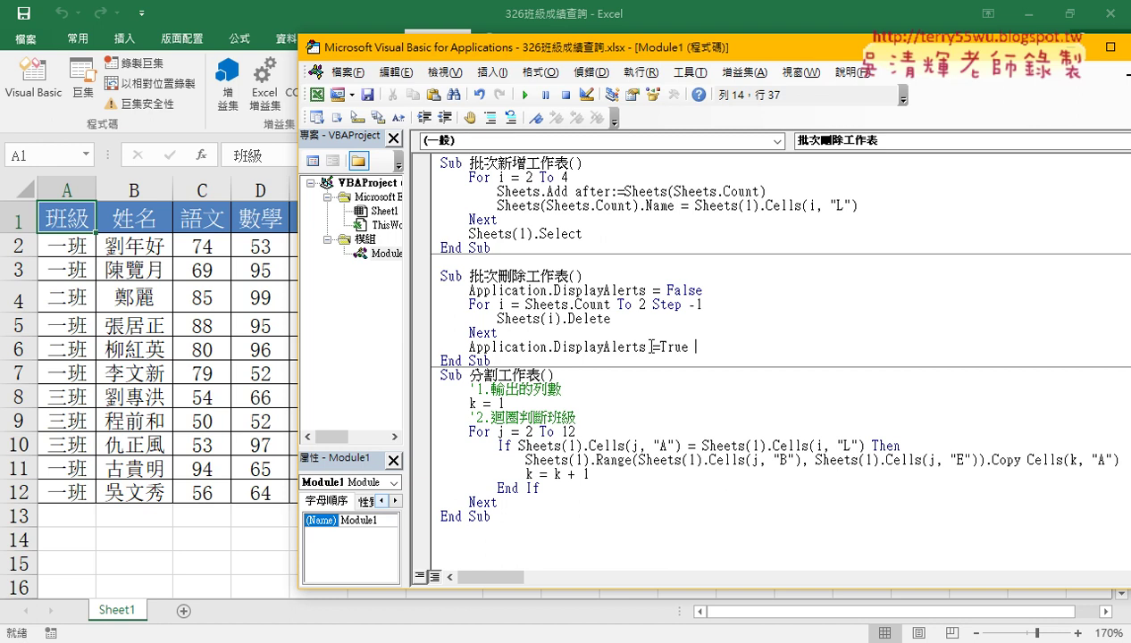
# Step: Test the macros by running 批次新增工作表 and then 批次刪除工作表
pyautogui.click(684, 318)
pyautogui.click(596, 191)
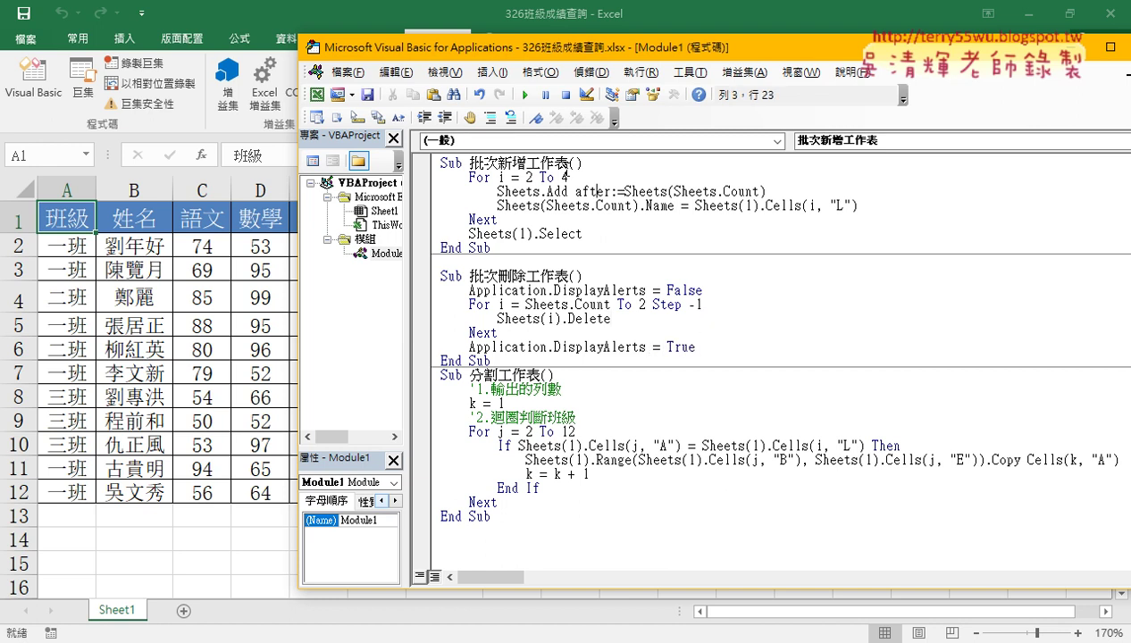
pyautogui.click(524, 95)
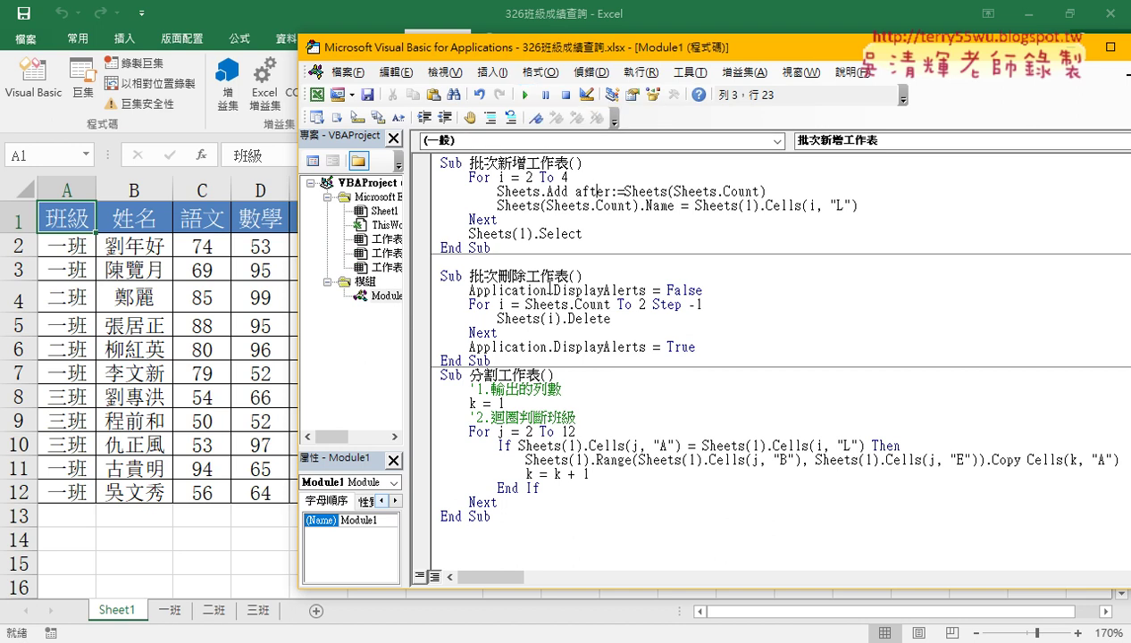
pyautogui.click(546, 304)
pyautogui.click(522, 95)
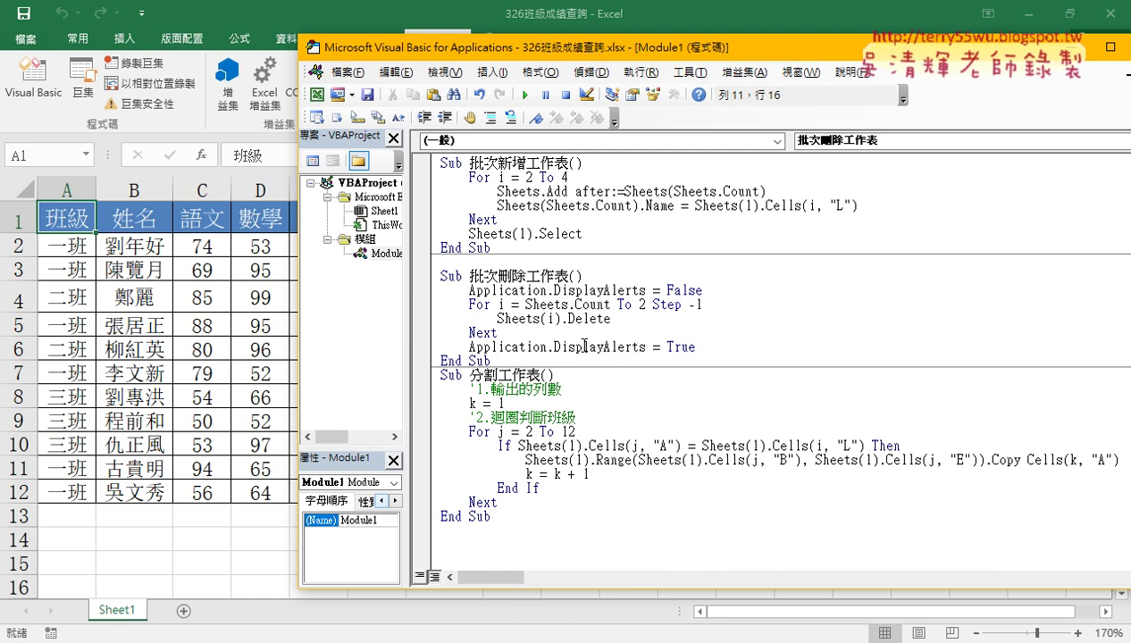
# Step: Run 批次新增工作表 again and check the recreated class sheets beside Sheet1 in the workbook
pyautogui.click(560, 205)
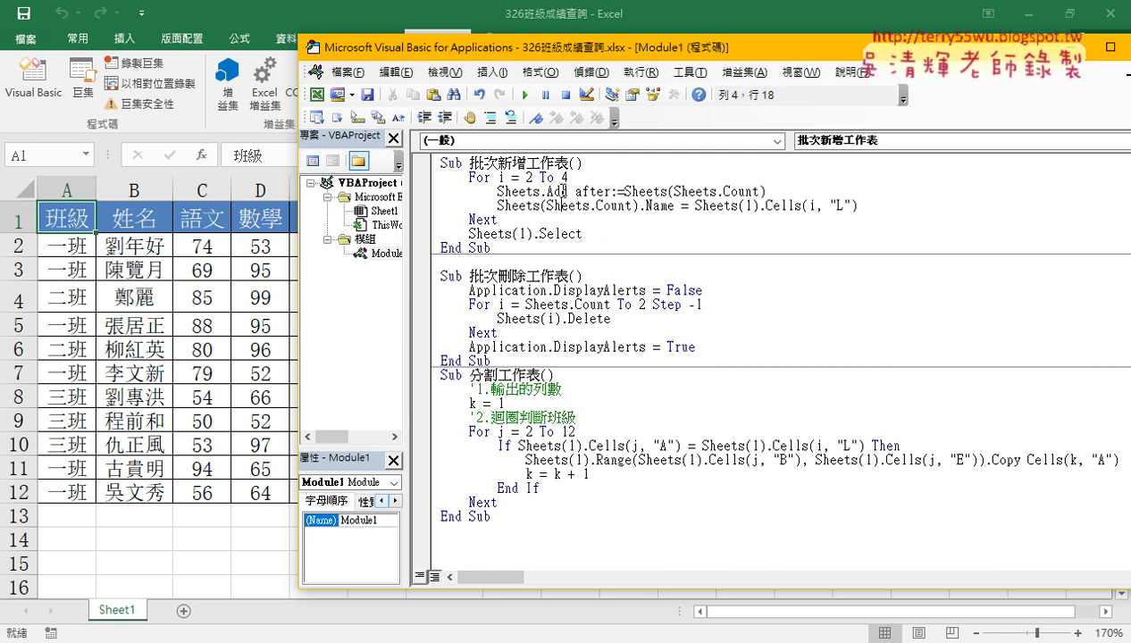
pyautogui.click(524, 94)
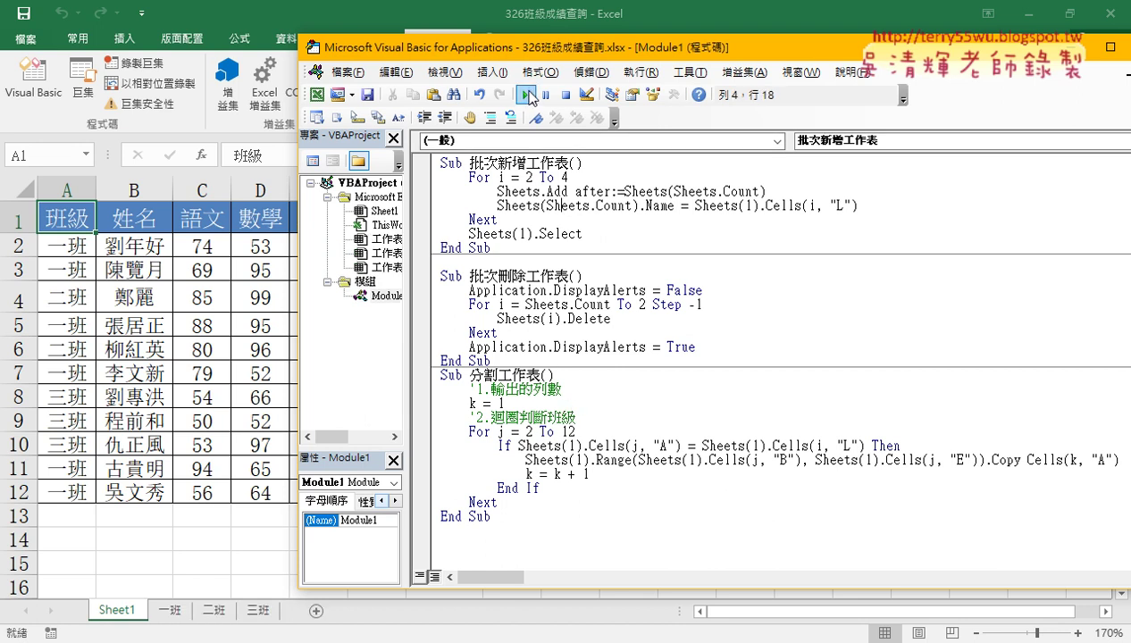
pyautogui.click(166, 612)
pyautogui.click(134, 613)
# Step: Bring the Excel workbook back in front and show the empty 一班 sheet
pyautogui.click(165, 615)
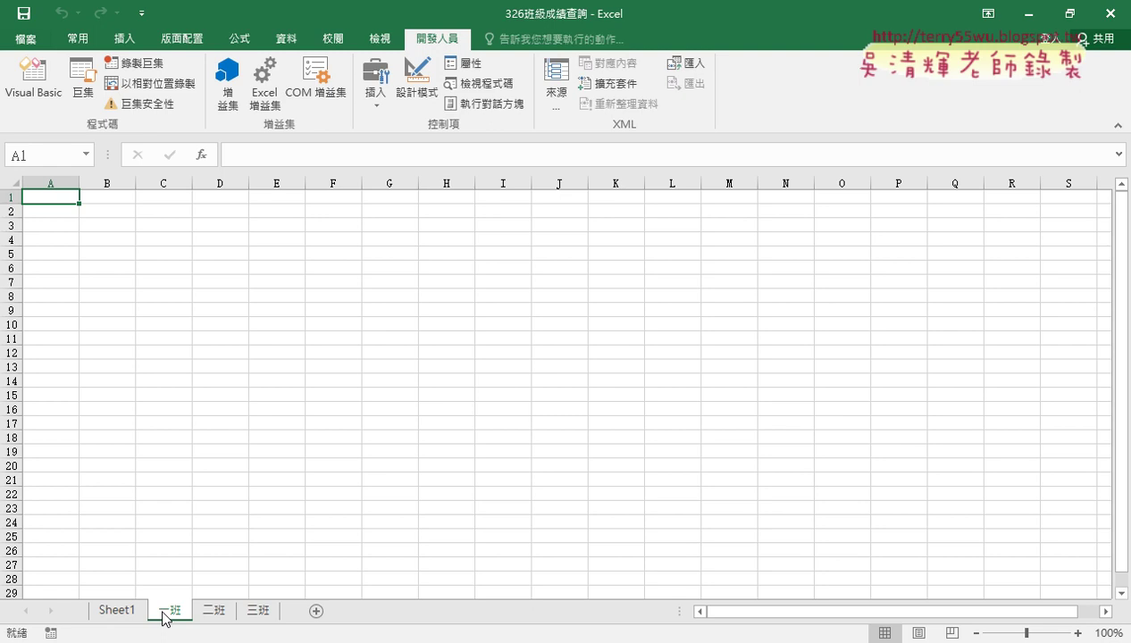
# Step: On Sheet1, filter the 班級 column to show only 一班 and select the filtered rows
pyautogui.click(122, 609)
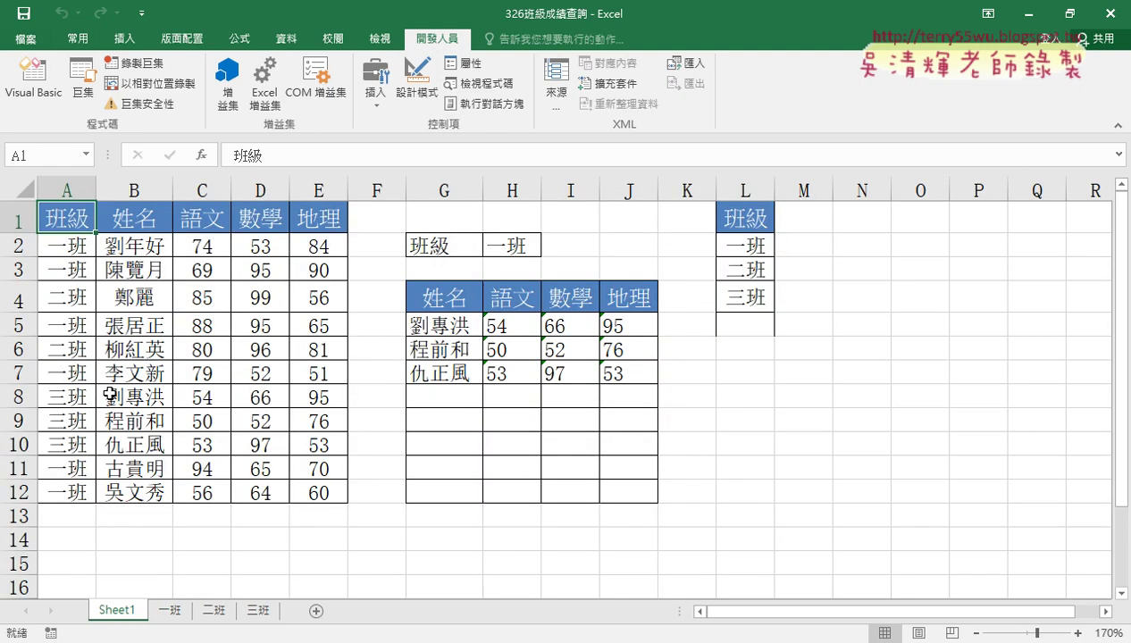
pyautogui.click(290, 40)
pyautogui.click(546, 85)
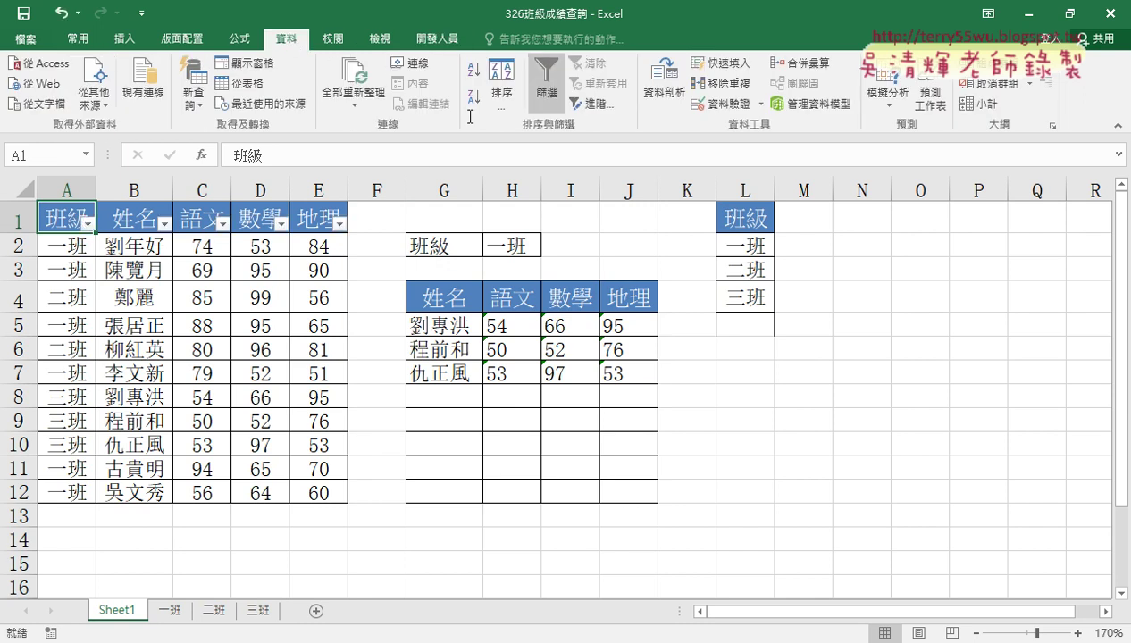
pyautogui.click(88, 223)
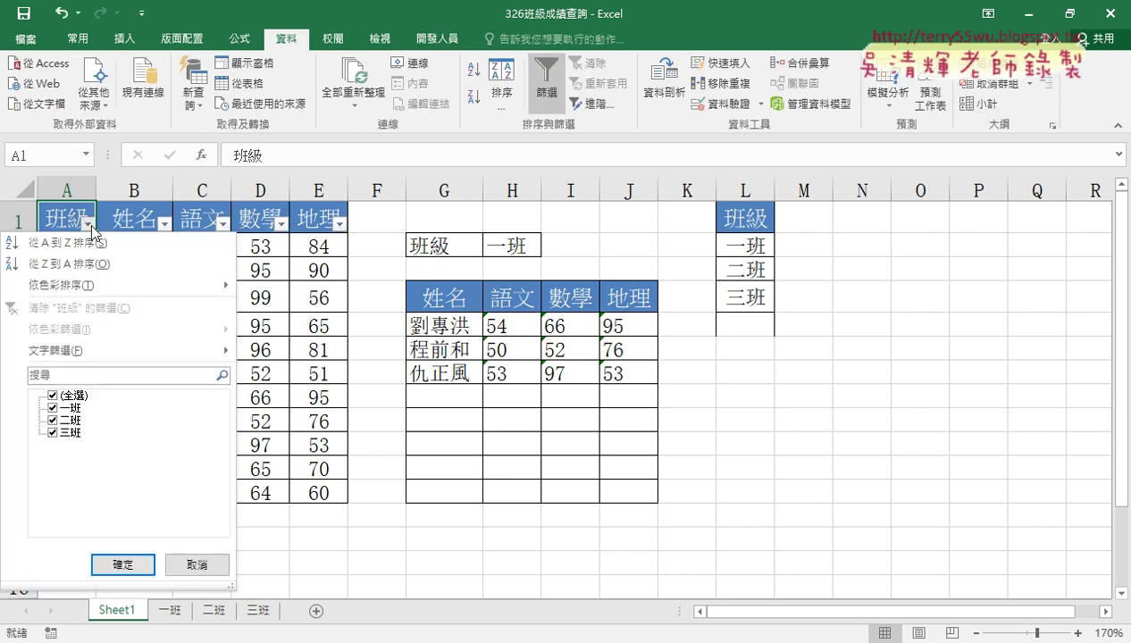
pyautogui.click(51, 394)
pyautogui.click(52, 407)
pyautogui.click(122, 564)
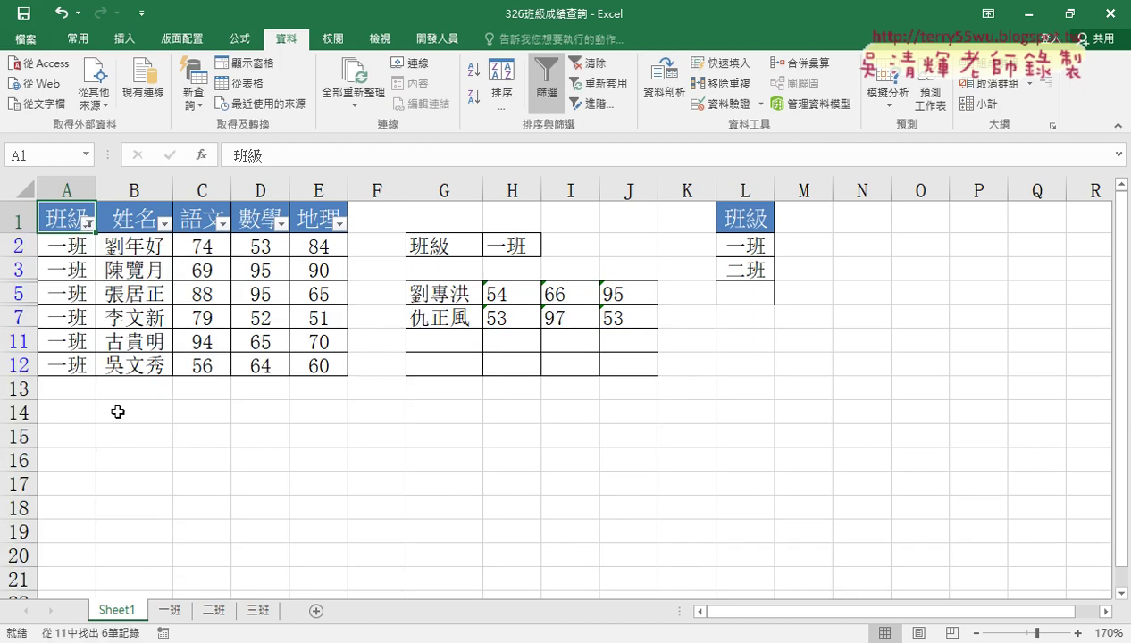
pyautogui.moveTo(57, 216); pyautogui.dragTo(318, 365)
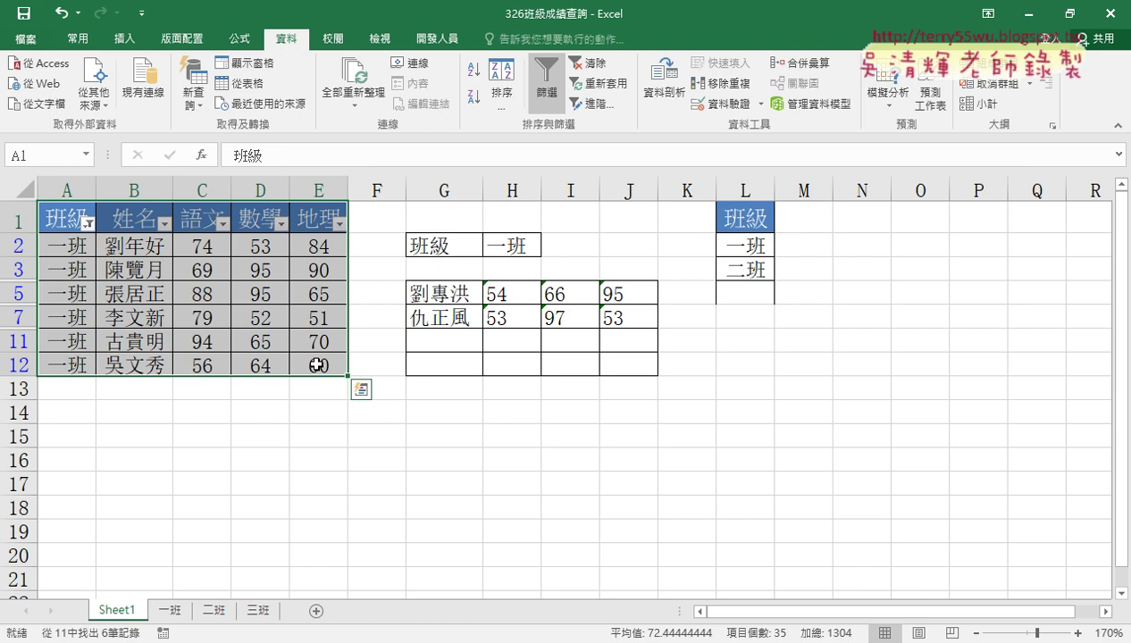
# Step: Reapply the 一班-only filter, select the filtered table A1:E12, and go to the 一班 sheet
pyautogui.click(544, 95)
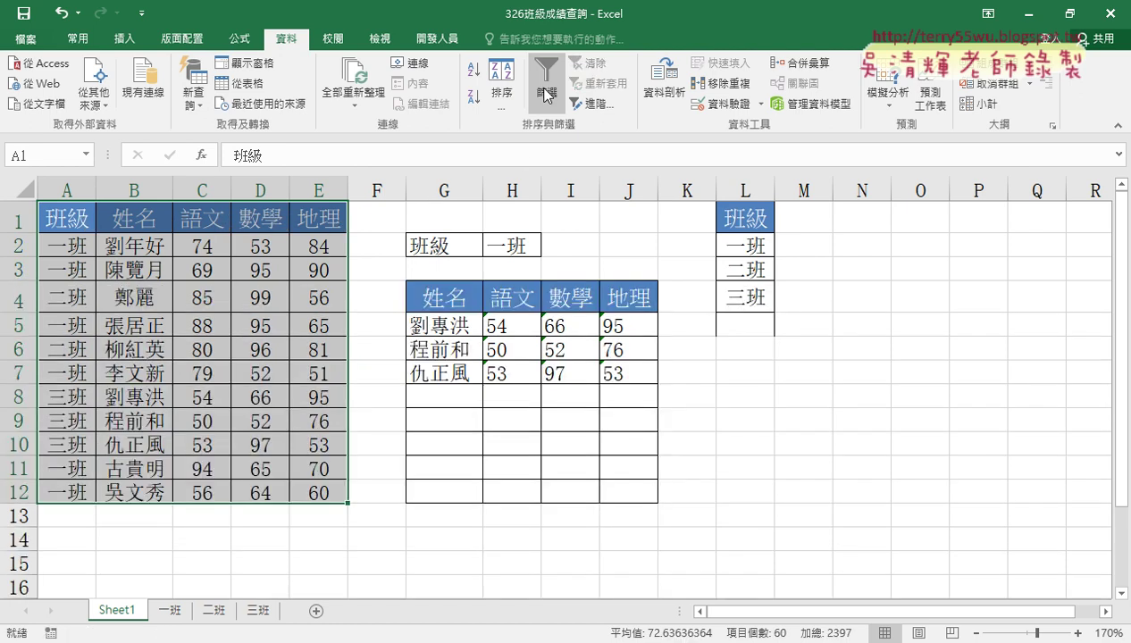
pyautogui.click(544, 94)
pyautogui.click(87, 224)
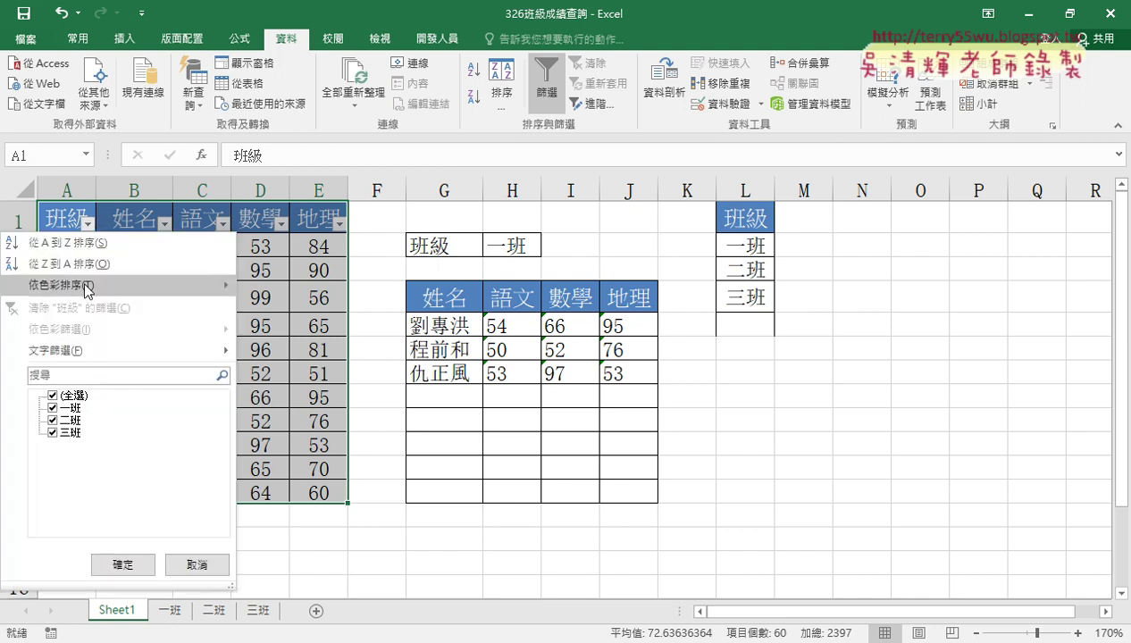
pyautogui.click(53, 394)
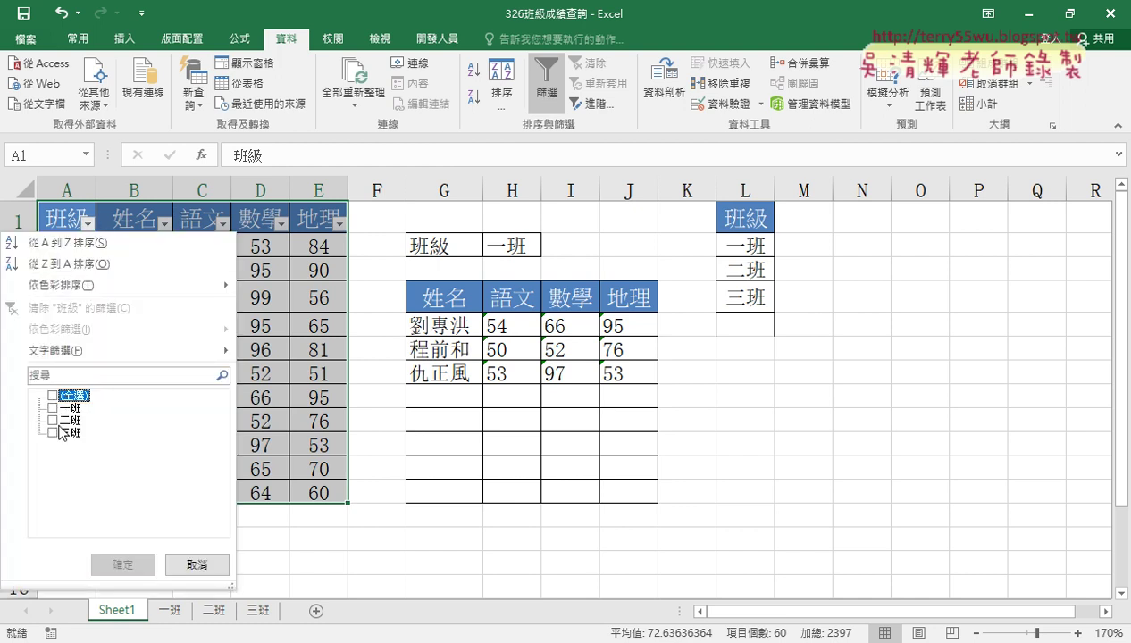
pyautogui.click(52, 407)
pyautogui.click(122, 564)
pyautogui.moveTo(58, 223); pyautogui.dragTo(202, 292)
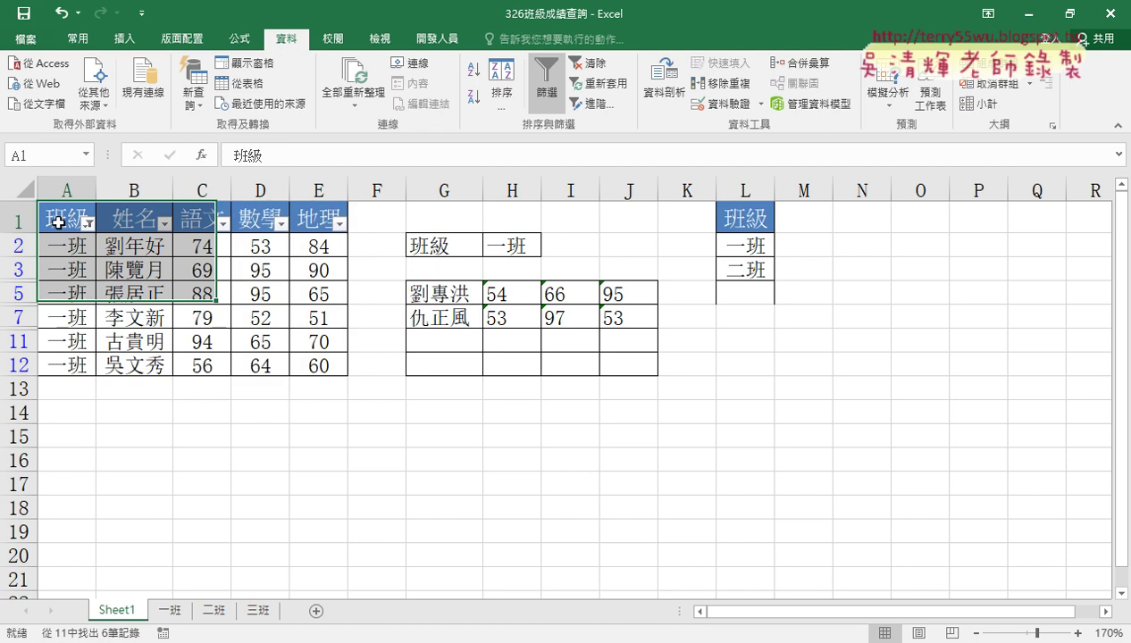
pyautogui.moveTo(58, 224); pyautogui.dragTo(317, 364)
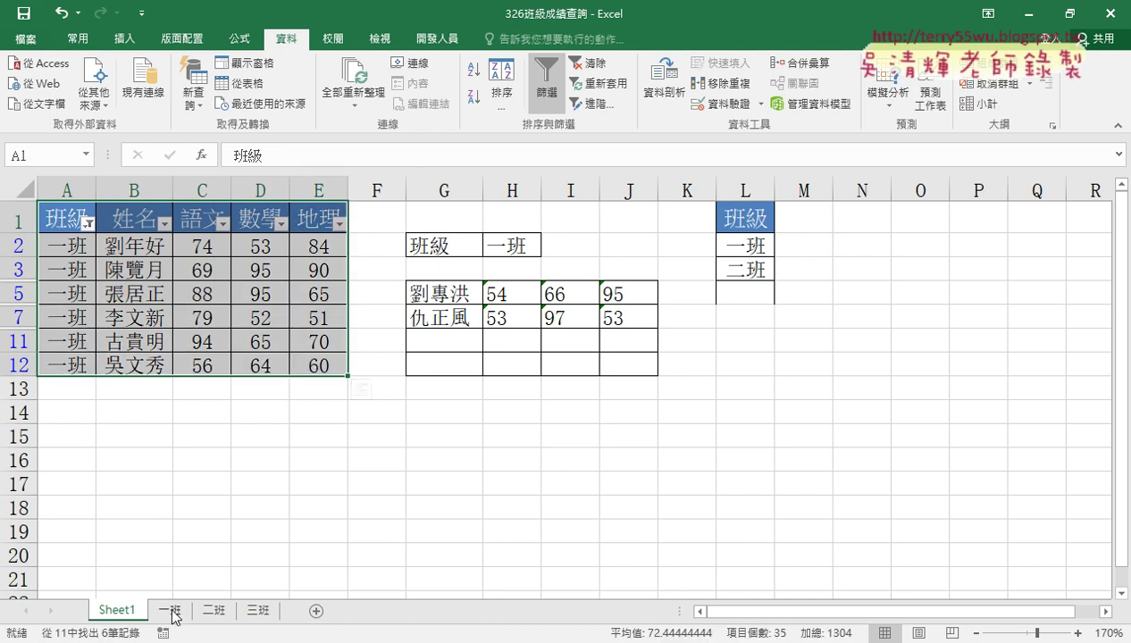
pyautogui.click(172, 611)
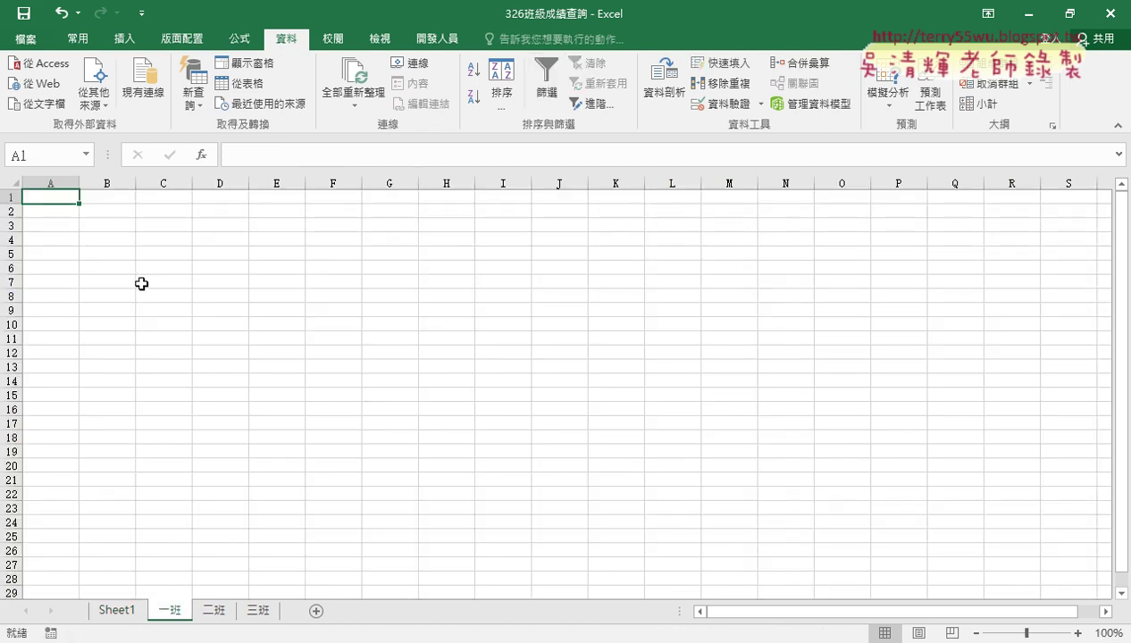